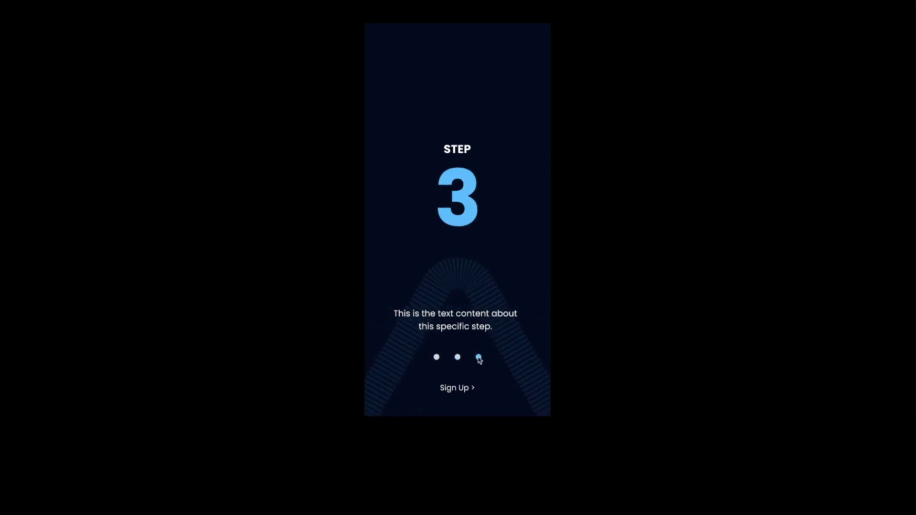
# - Examine step 1 of the prototype, the canvas layout, and the Nav frame's Ellipse 1 and hidden Ellipse-active dots
pyautogui.click(437, 358)
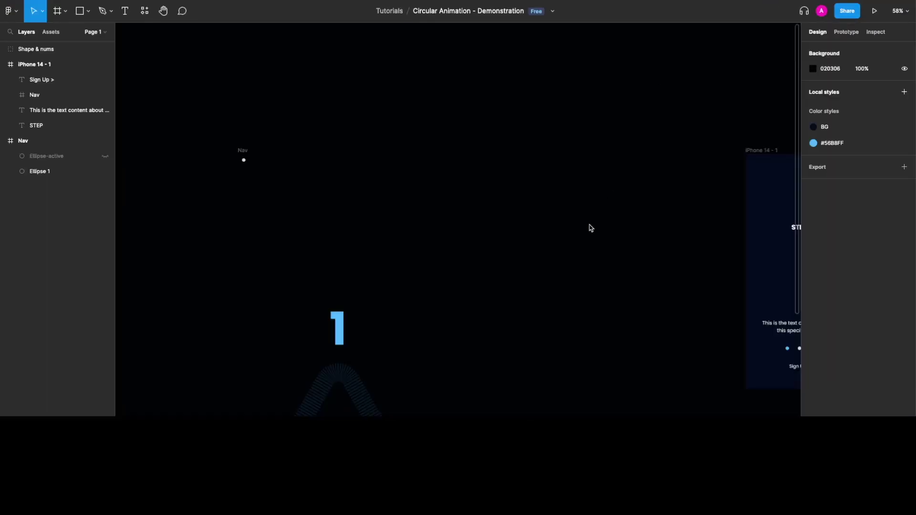
pyautogui.scroll(-5, 370, 243)
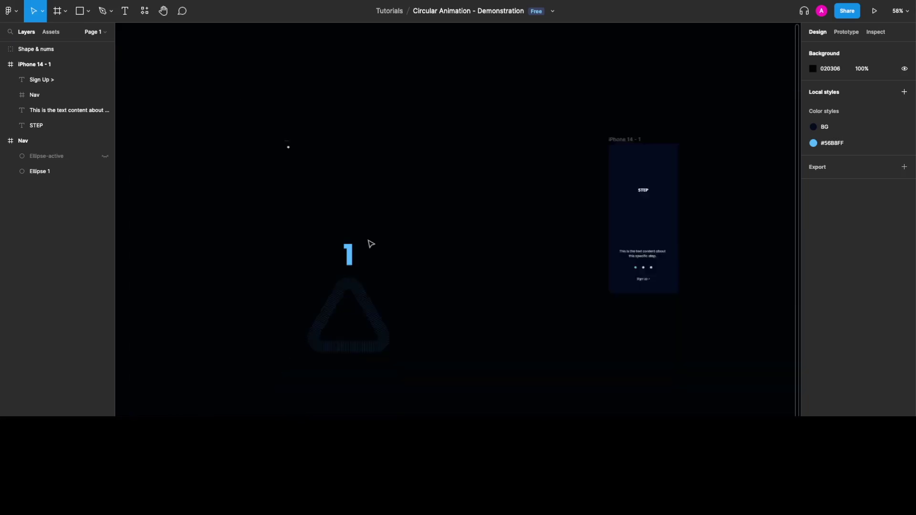
pyautogui.scroll(-2, 348, 168)
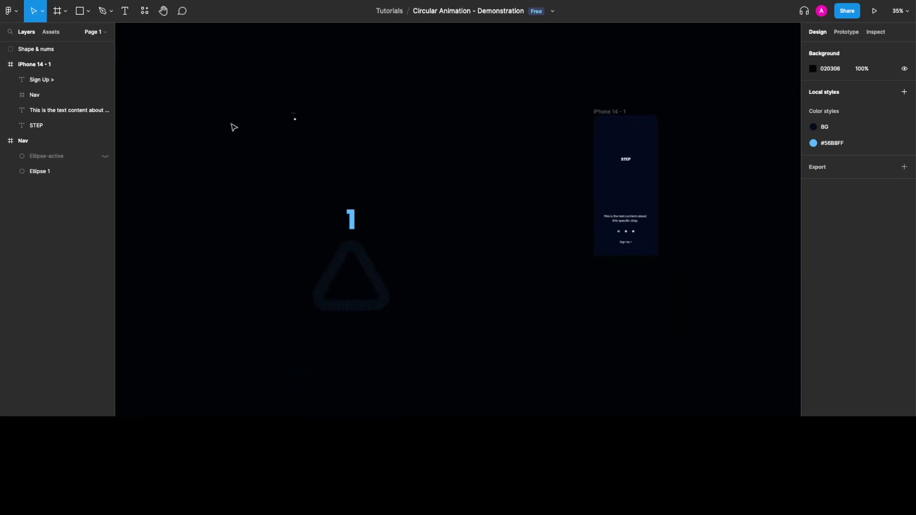
pyautogui.scroll(5, 295, 121)
pyautogui.scroll(3, 296, 123)
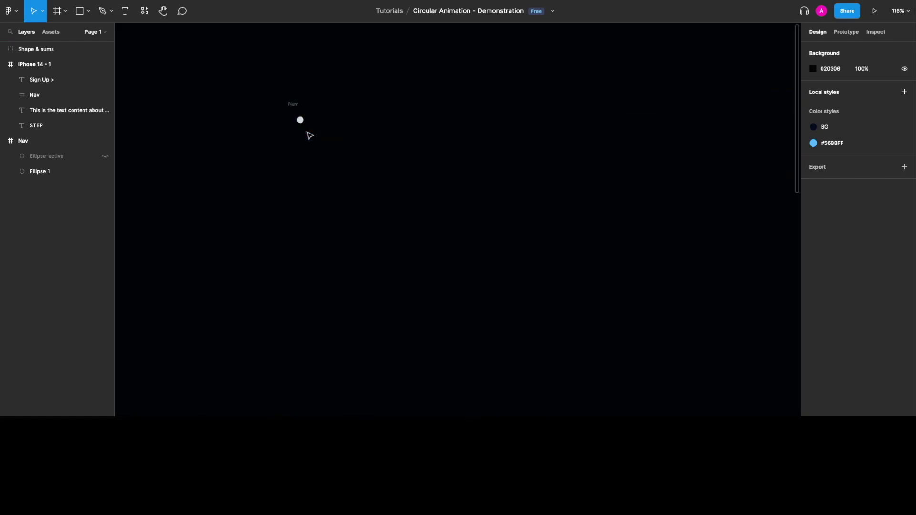
pyautogui.click(300, 119)
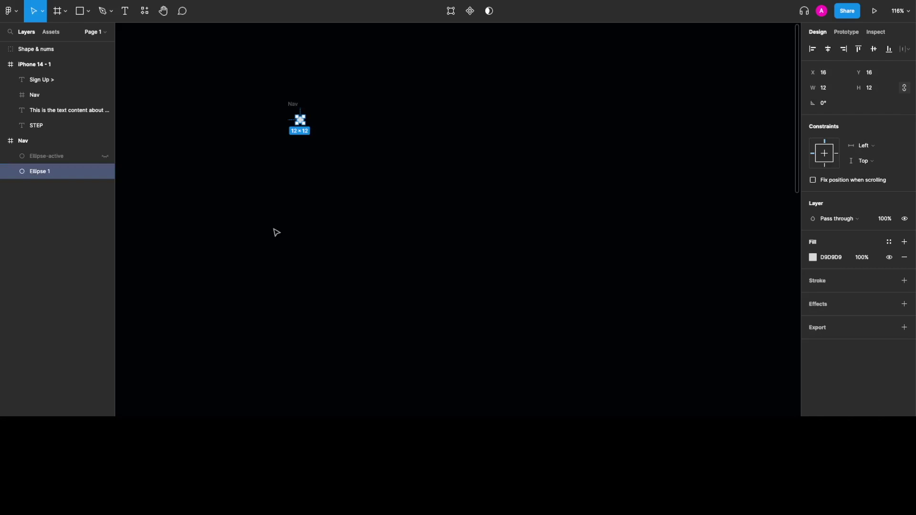
pyautogui.click(351, 129)
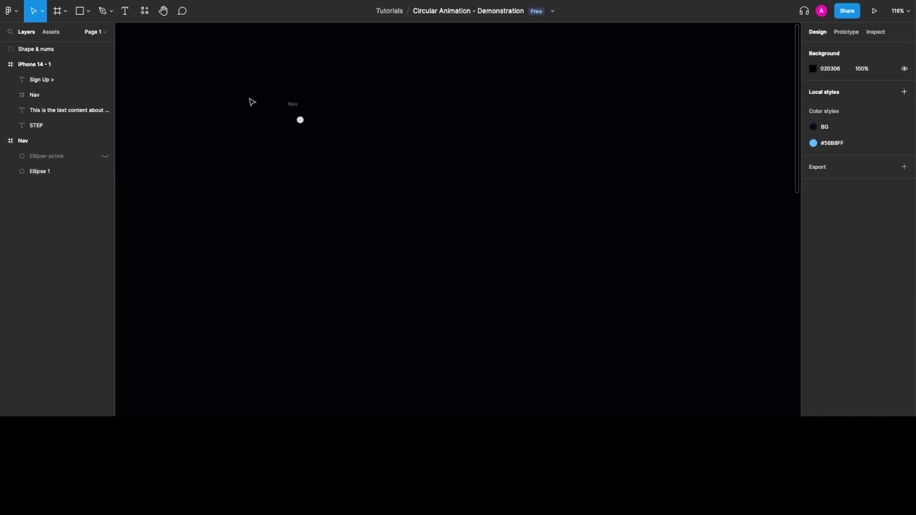
pyautogui.click(300, 122)
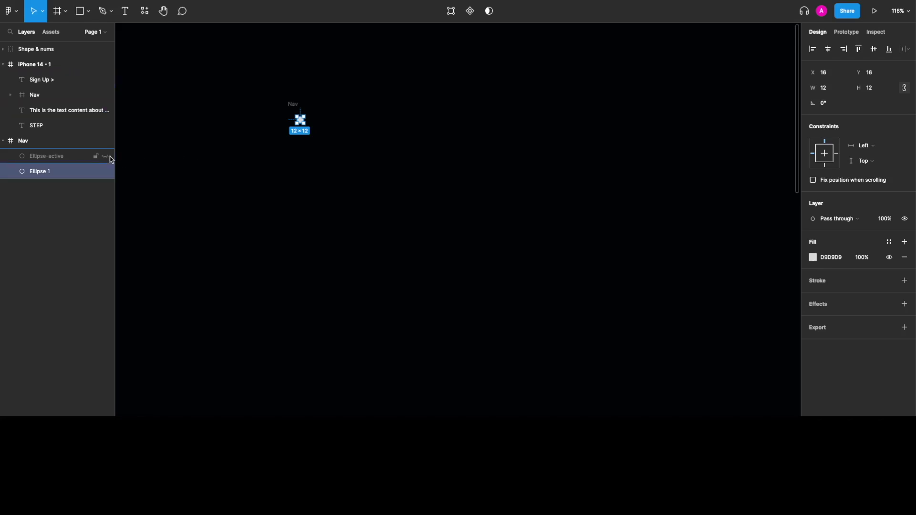
pyautogui.click(105, 156)
pyautogui.click(106, 157)
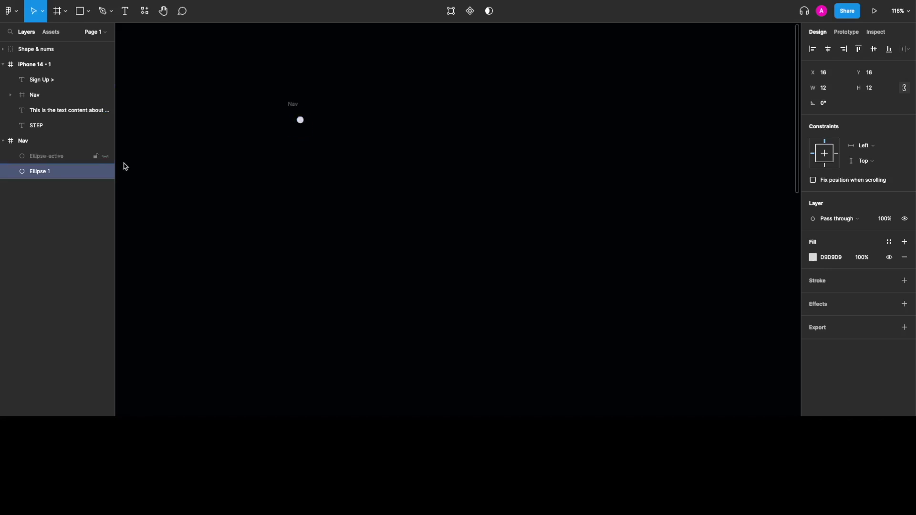
# - Turn the whole Nav frame holding the dot into a component
pyautogui.click(312, 149)
pyautogui.click(295, 106)
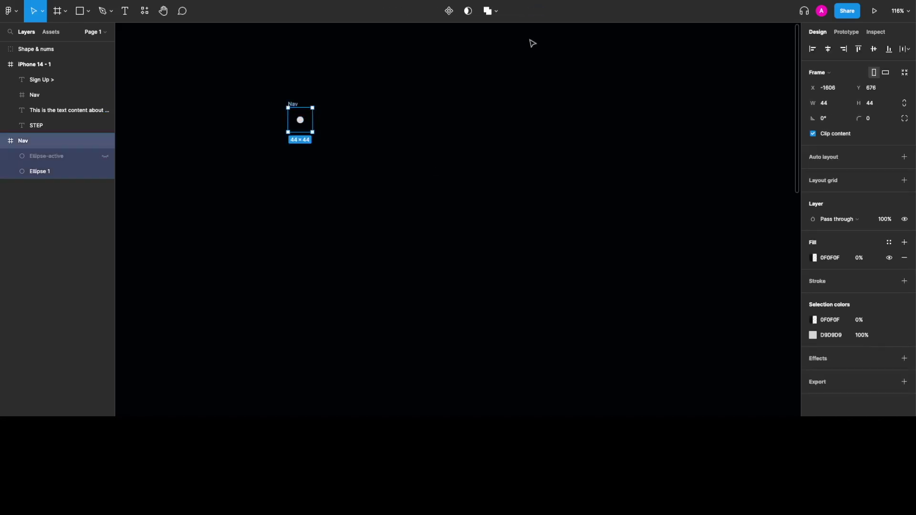
pyautogui.click(449, 11)
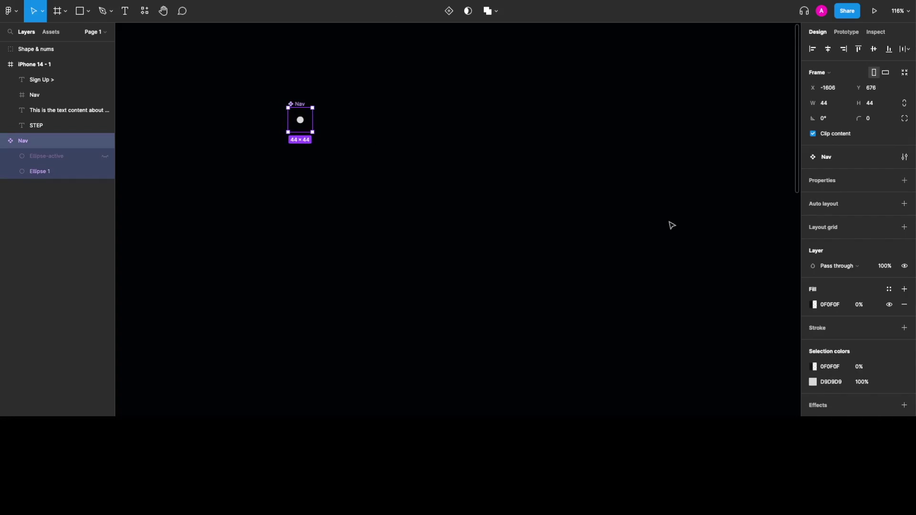
# - Add a Boolean property named Active? with the value False to the Nav component
pyautogui.click(903, 181)
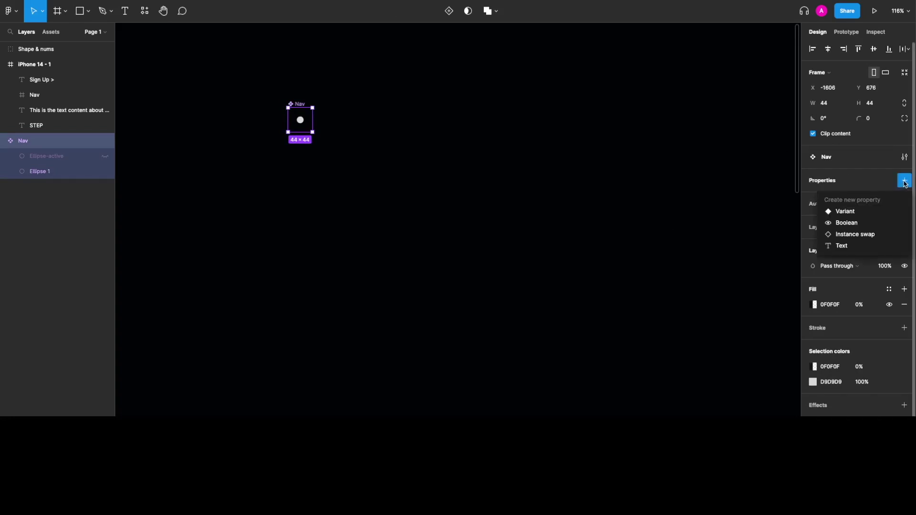
pyautogui.click(834, 224)
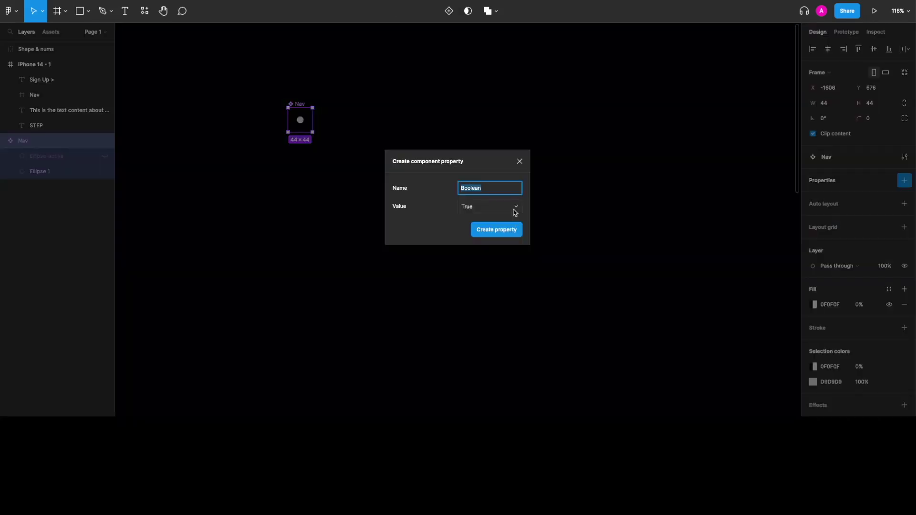
pyautogui.write('Ac')
pyautogui.click(477, 205)
pyautogui.click(476, 217)
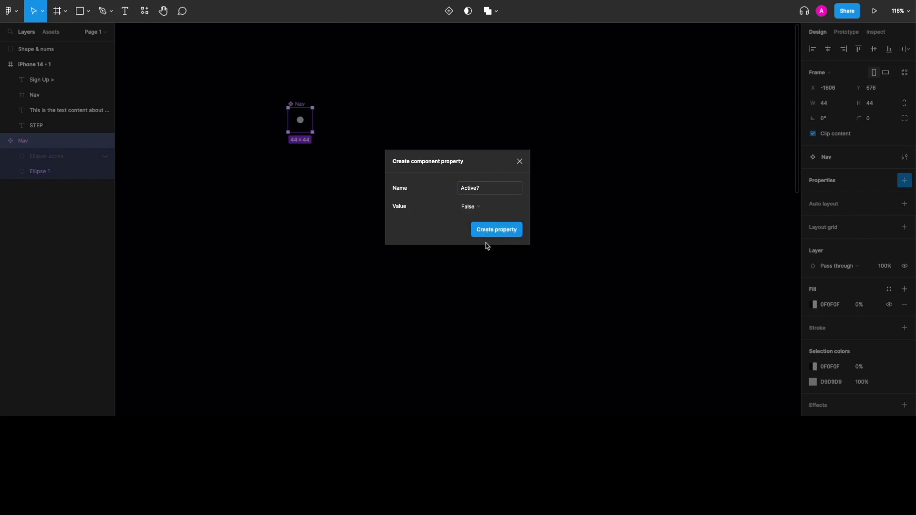
pyautogui.press('Return')
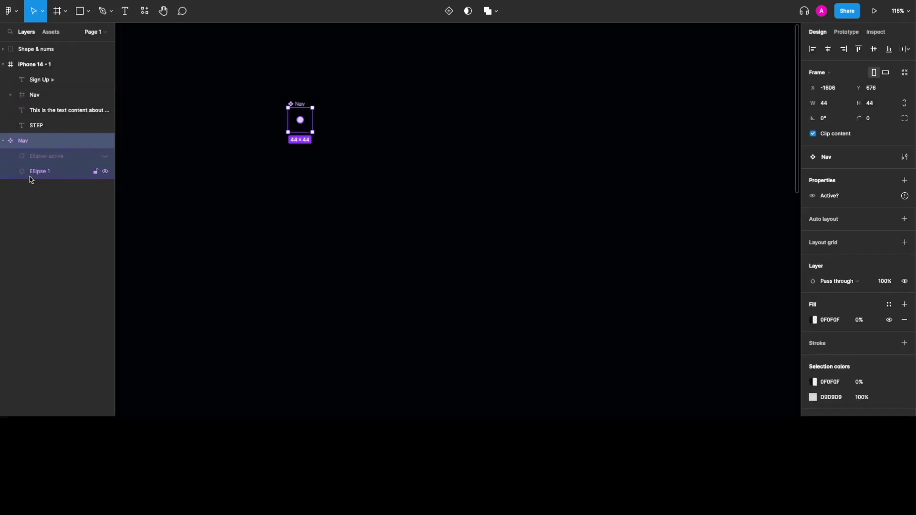
# - Unhide the blue Ellipse-active layer in the Nav component and bind its visibility to the Active? property
pyautogui.click(105, 156)
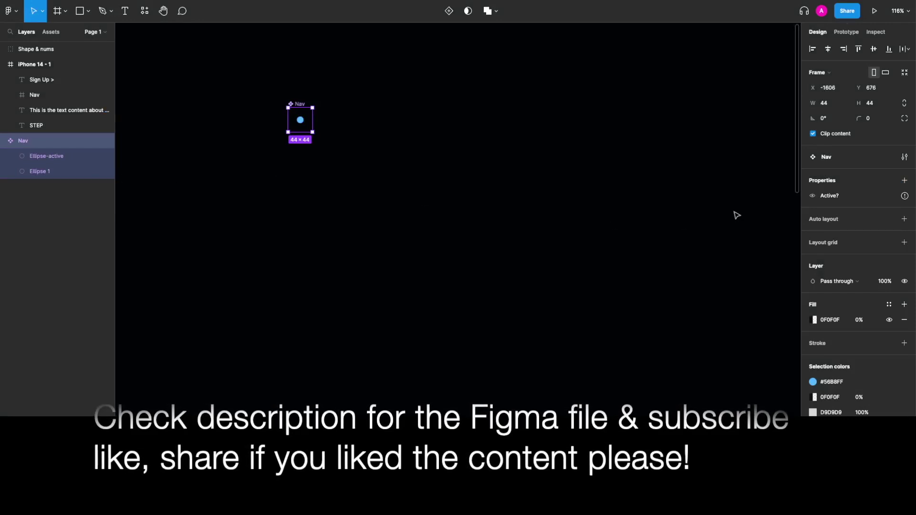
pyautogui.moveTo(884, 193)
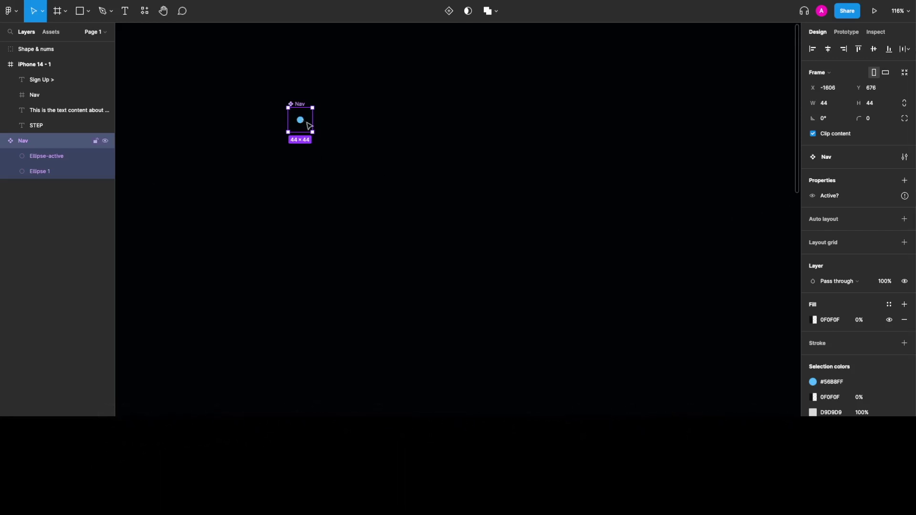
pyautogui.doubleClick(301, 121)
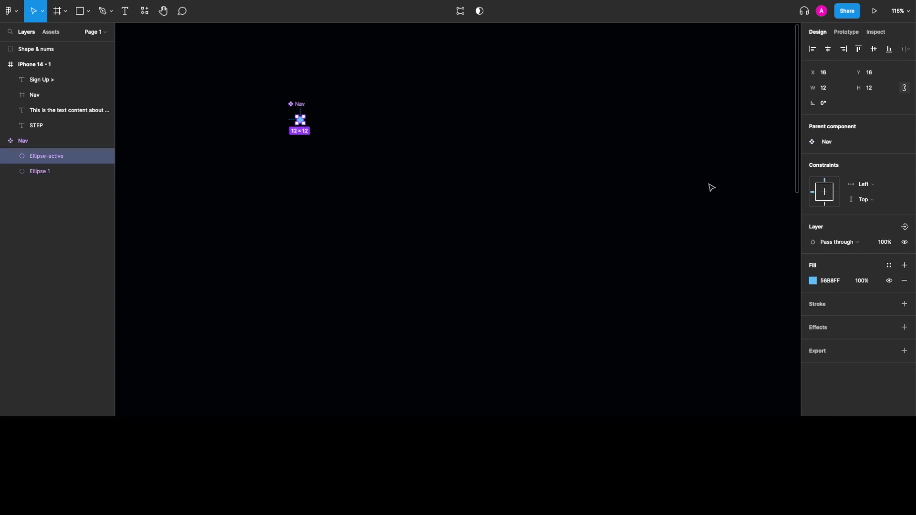
pyautogui.click(906, 228)
pyautogui.click(858, 247)
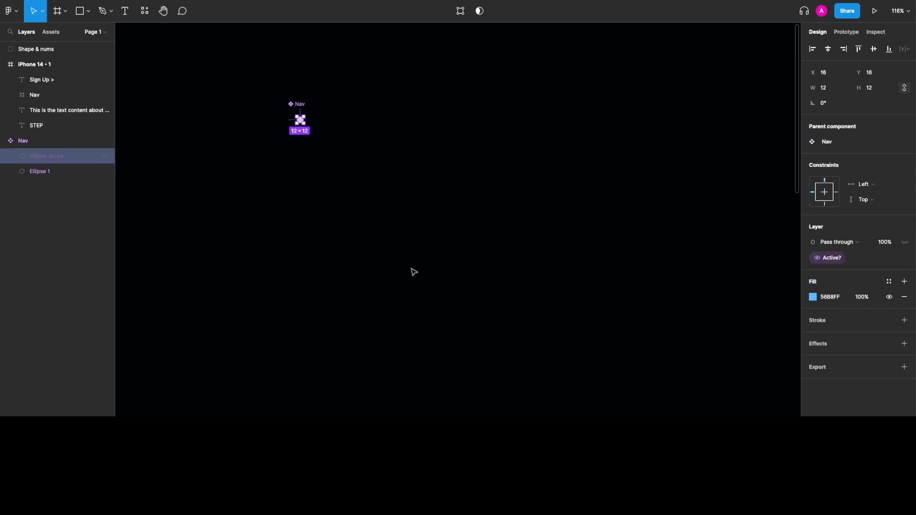
# - Place an instance of the Nav component on the canvas beside the main component, at about X -1430, Y 731
pyautogui.click(321, 214)
pyautogui.click(51, 31)
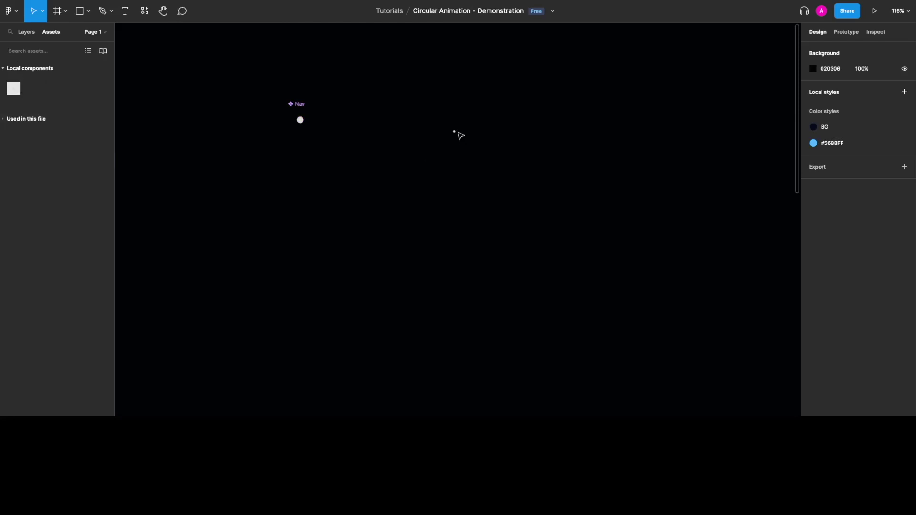
pyautogui.moveTo(427, 150); pyautogui.dragTo(398, 150)
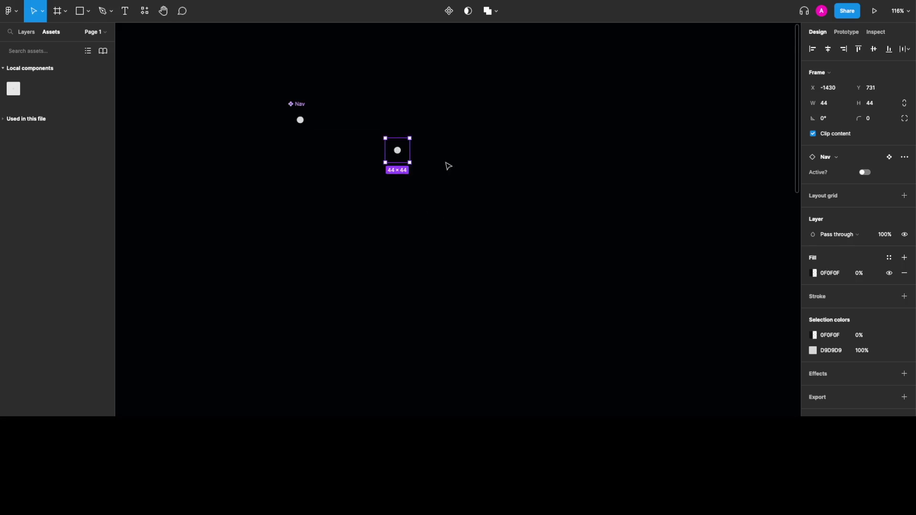
# - Test the Active? property on the Nav instance by switching it on and off, leaving it off
pyautogui.click(865, 172)
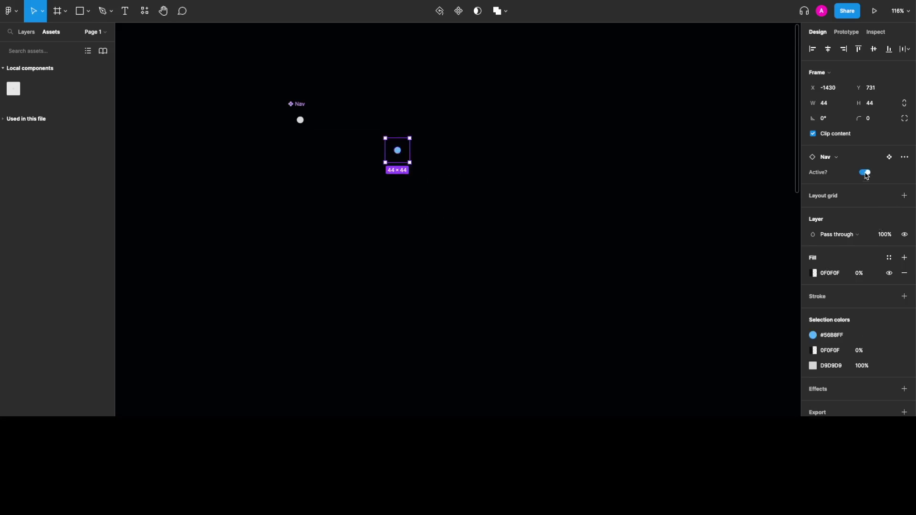
pyautogui.click(865, 172)
pyautogui.click(865, 173)
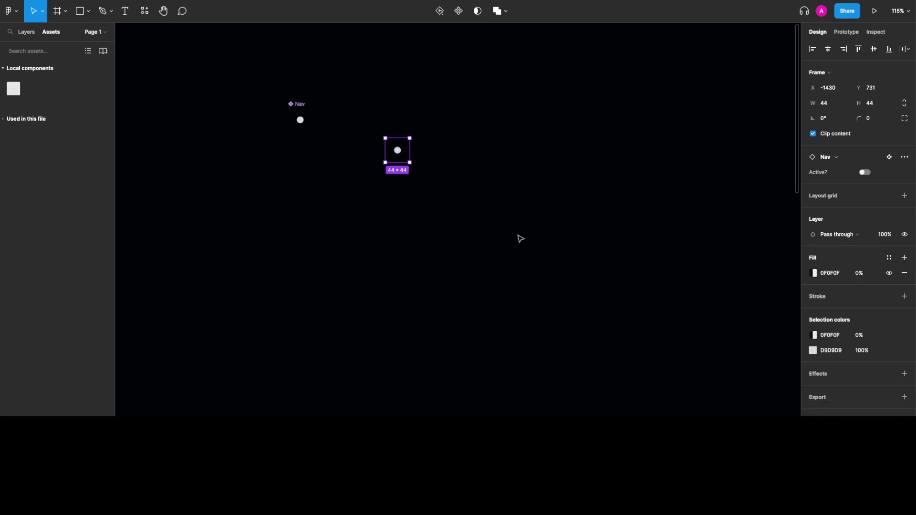
pyautogui.press('Escape')
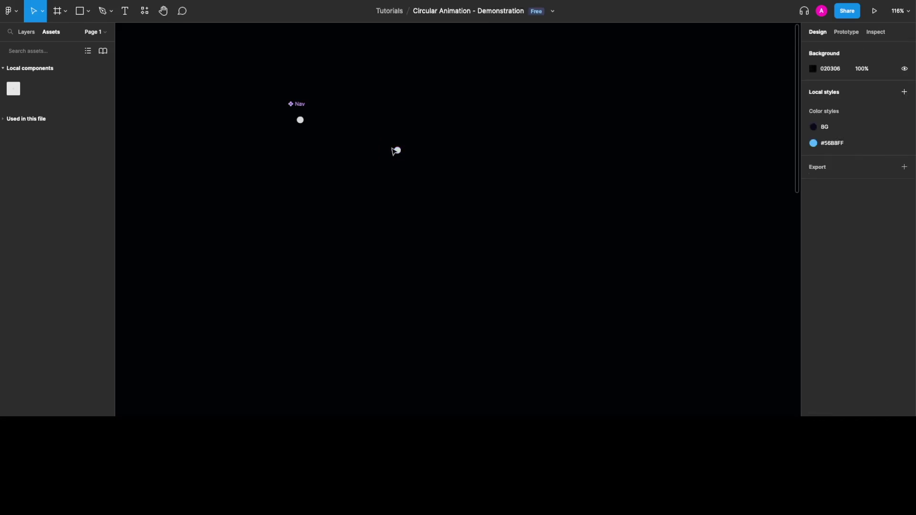
# - Duplicate the Nav instance twice to form a row of three adjacent dots
pyautogui.click(399, 161)
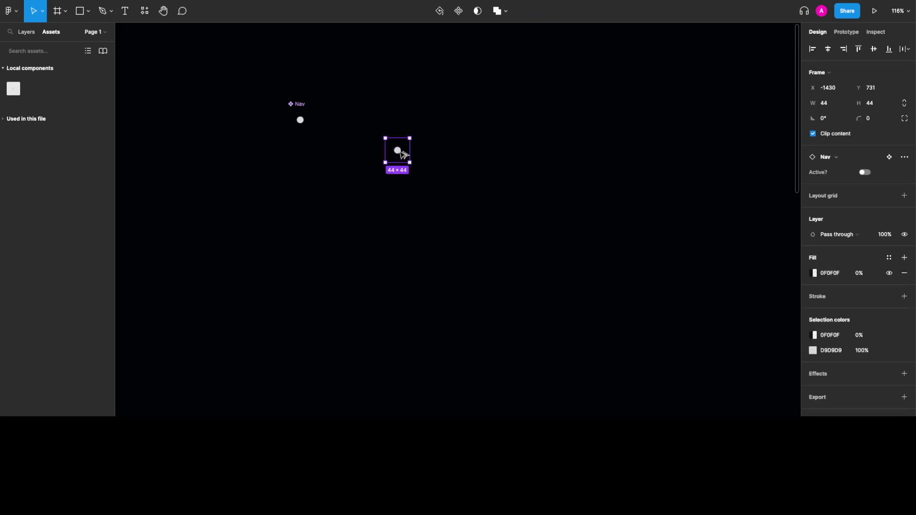
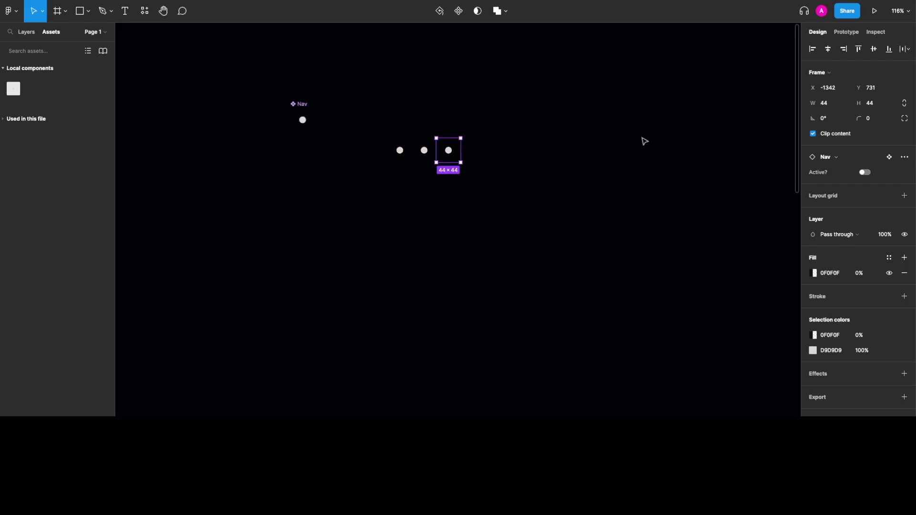
pyautogui.scroll(1, 642, 141)
pyautogui.hscroll(-1, 642, 142)
# - Combine the three adjacent Nav instances into one single component
pyautogui.click(381, 138)
pyautogui.moveTo(378, 108); pyautogui.dragTo(507, 201)
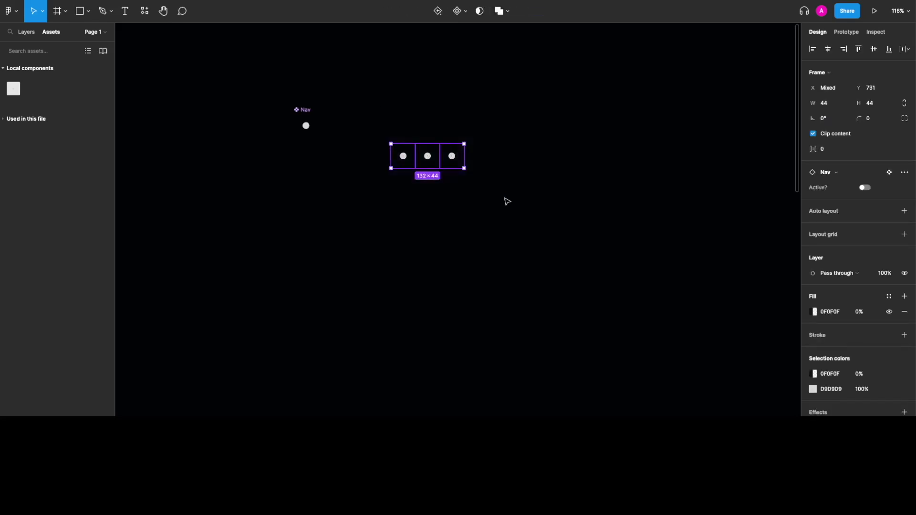
pyautogui.hscroll(-4, 506, 201)
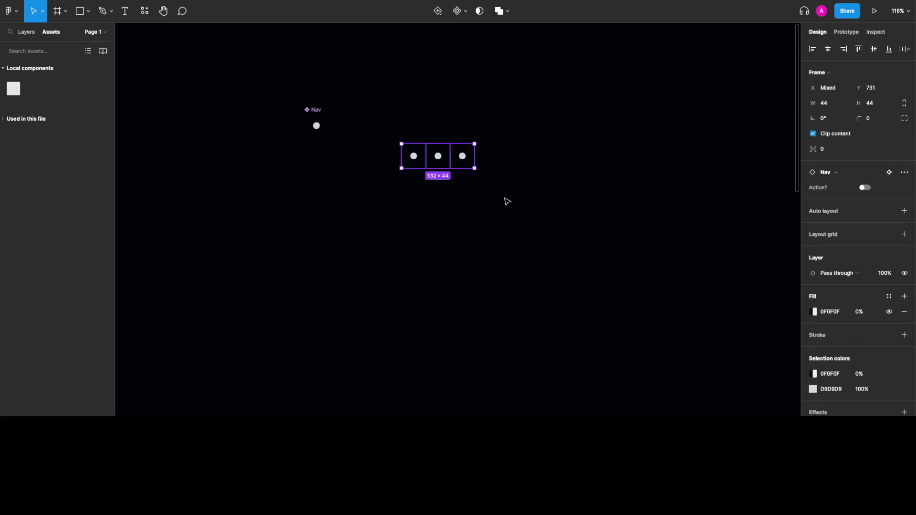
pyautogui.hscroll(1, 503, 201)
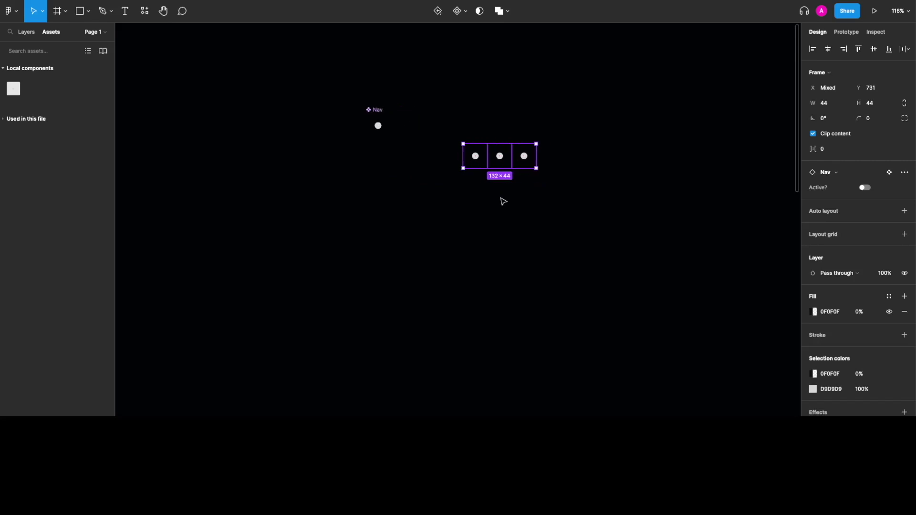
pyautogui.hscroll(2, 504, 201)
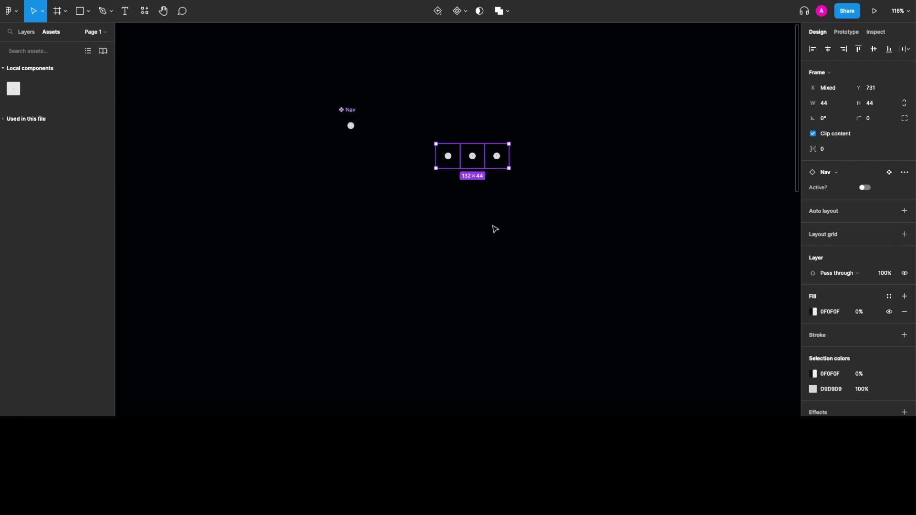
pyautogui.click(500, 210)
pyautogui.moveTo(422, 129); pyautogui.dragTo(567, 201)
pyautogui.click(457, 11)
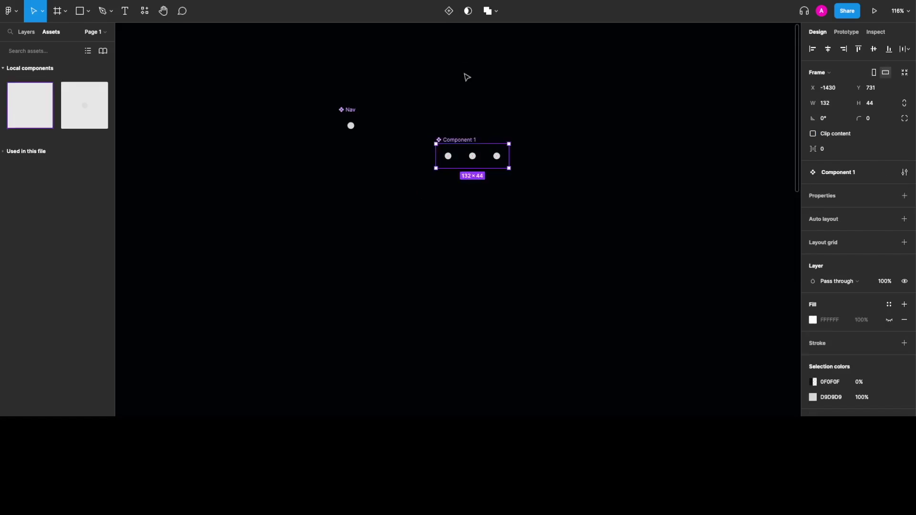
# - Rename the three-dot component as Nav Group
pyautogui.doubleClick(463, 140)
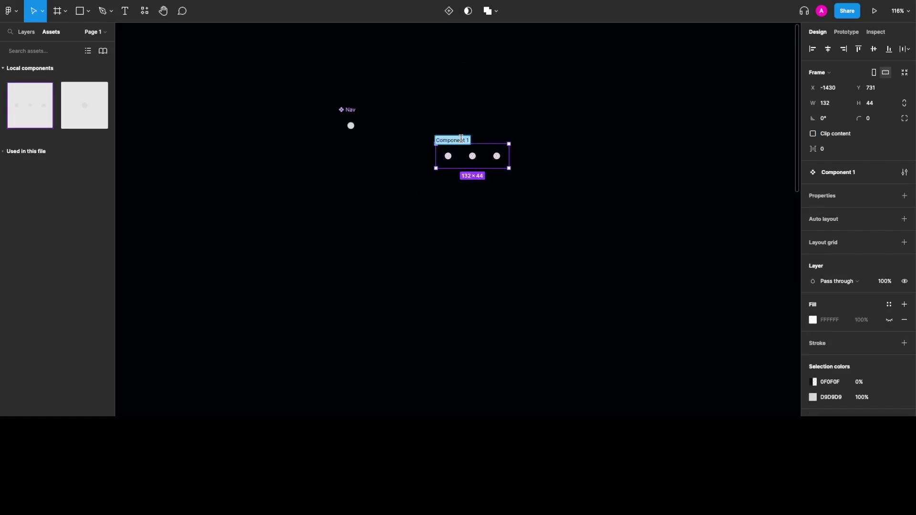
pyautogui.write('Nav Group')
pyautogui.press('Return')
pyautogui.click(505, 234)
# - Examine the Shape & nums group on the canvas and find it in the layer list
pyautogui.scroll(-3, 458, 255)
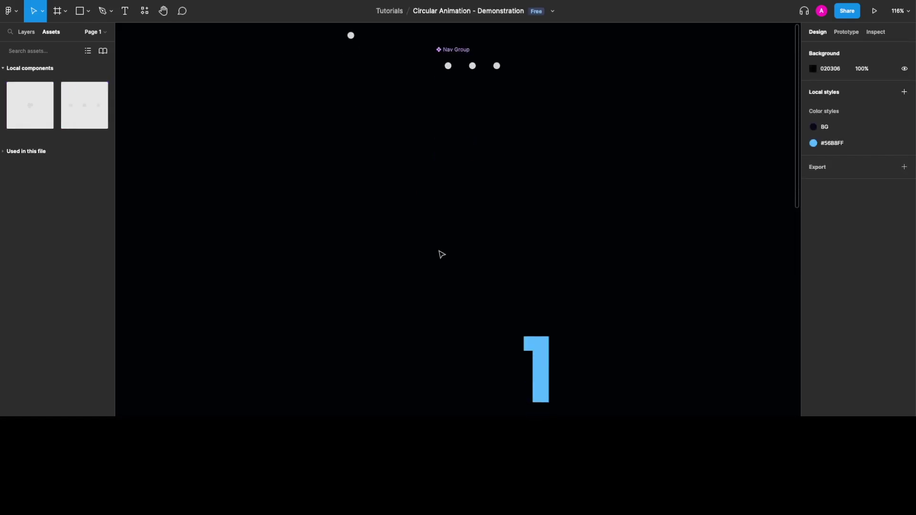
pyautogui.scroll(-5, 441, 254)
pyautogui.scroll(-3, 430, 229)
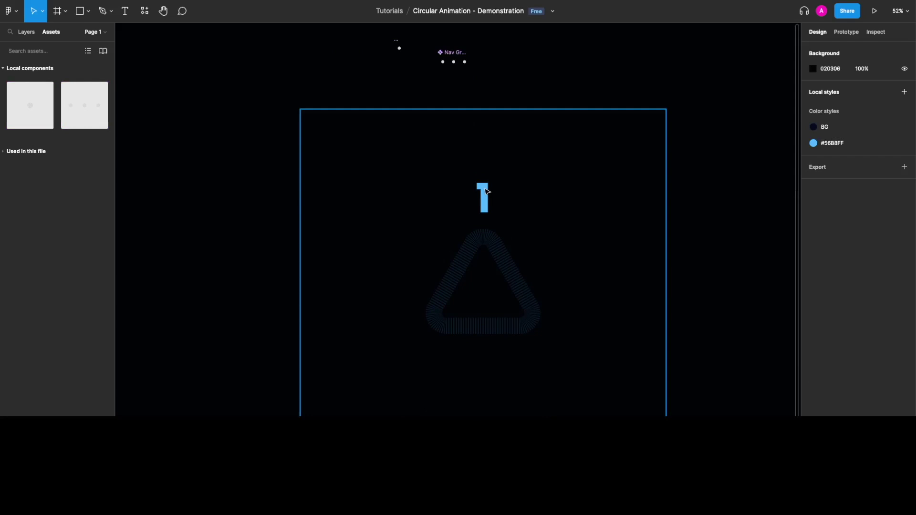
pyautogui.click(493, 241)
pyautogui.hscroll(2, 491, 240)
pyautogui.scroll(-3, 473, 233)
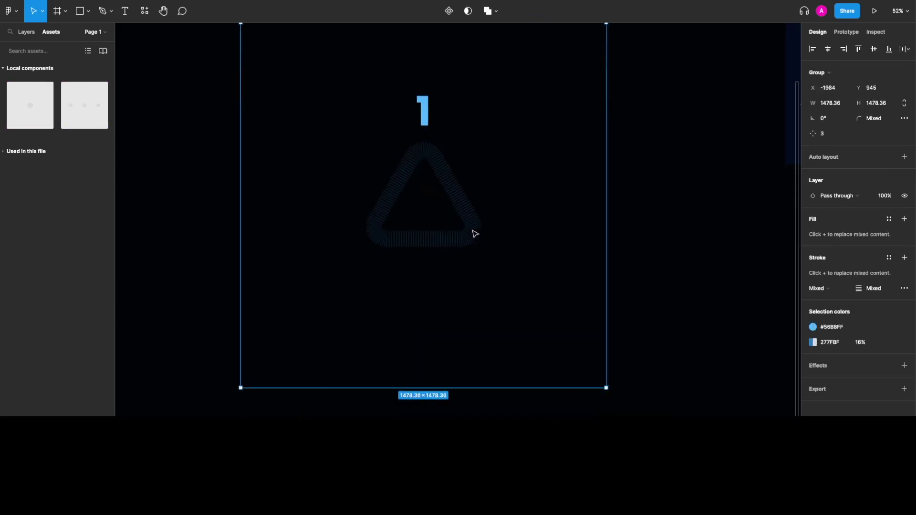
pyautogui.scroll(2, 470, 223)
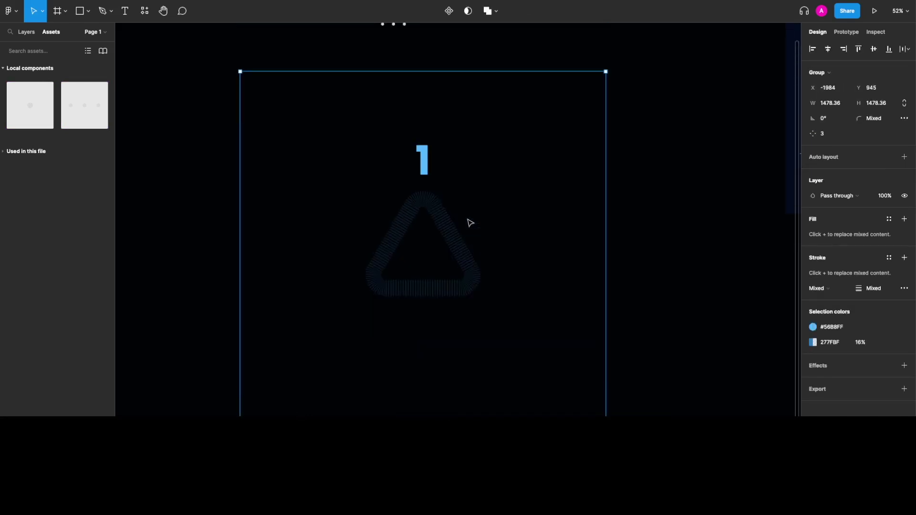
pyautogui.click(24, 32)
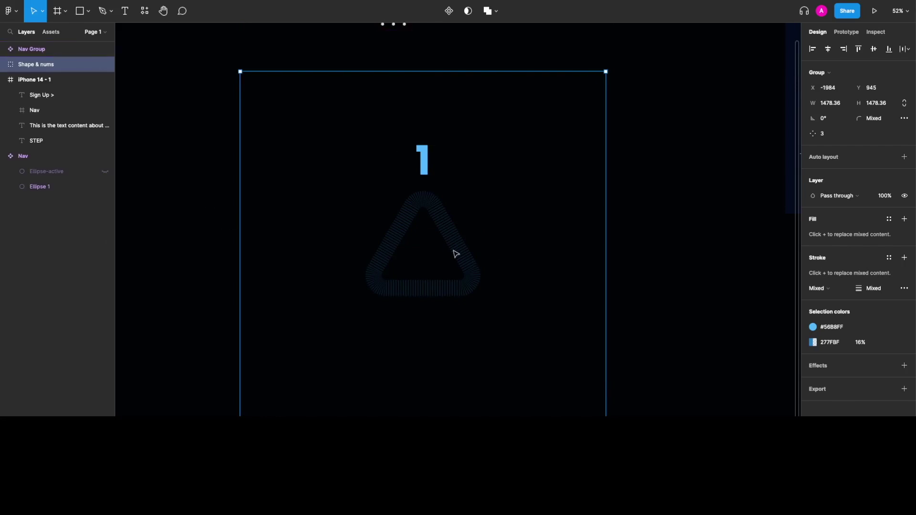
pyautogui.scroll(-3, 454, 254)
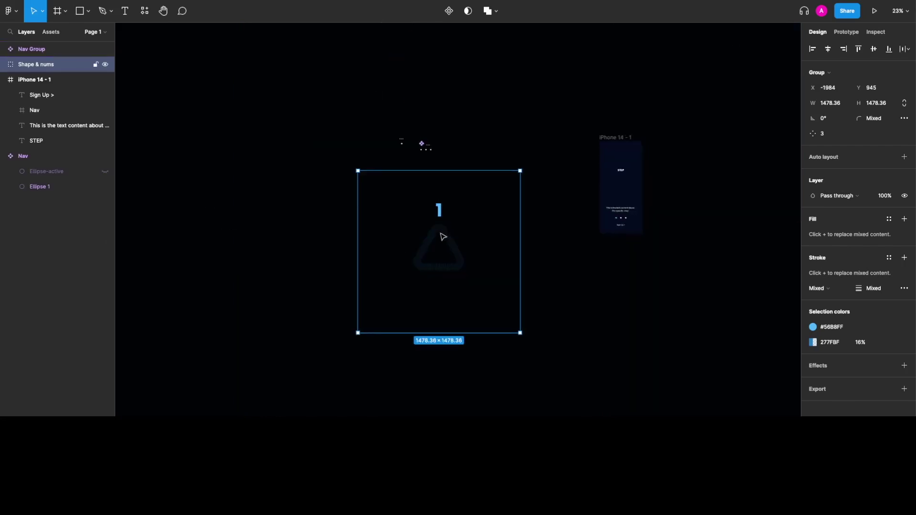
pyautogui.scroll(3, 441, 235)
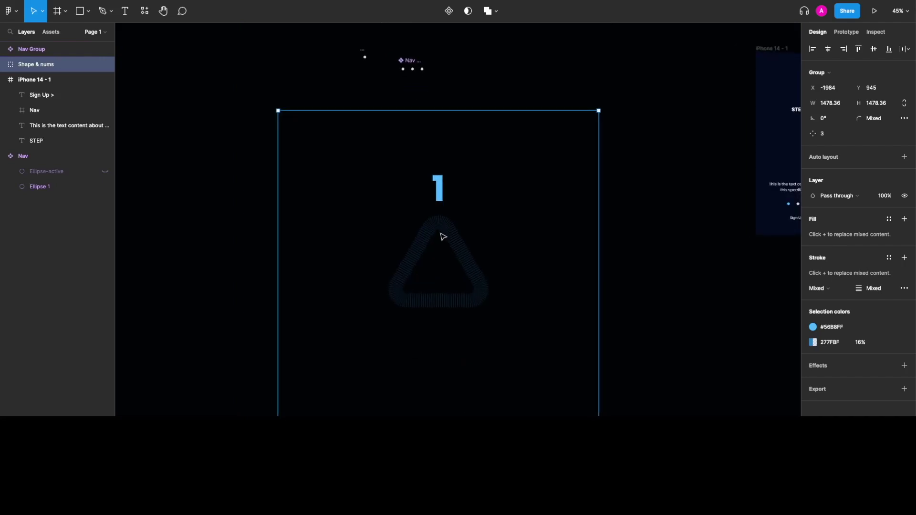
pyautogui.hscroll(1, 446, 238)
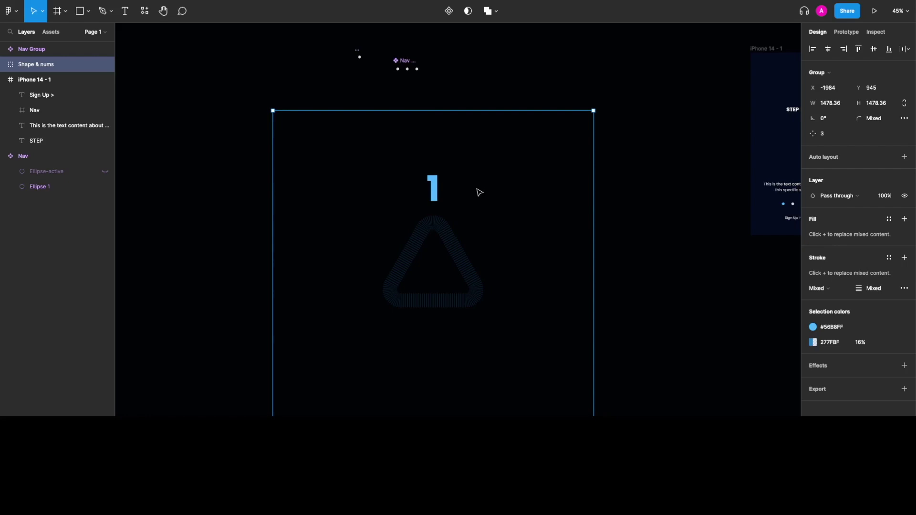
# - Inspect the stroke settings of the triangle, Polygon 1, inside the Ellipse & Triangle group
pyautogui.doubleClick(475, 281)
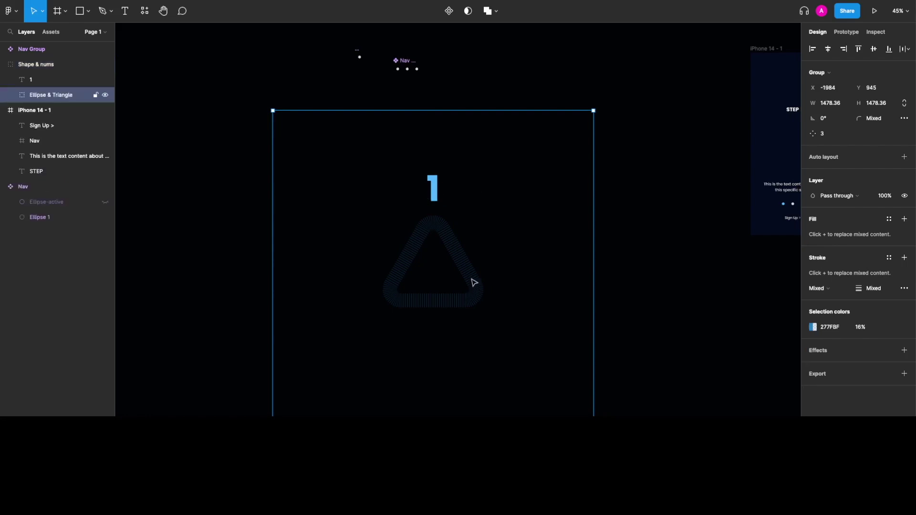
pyautogui.doubleClick(474, 282)
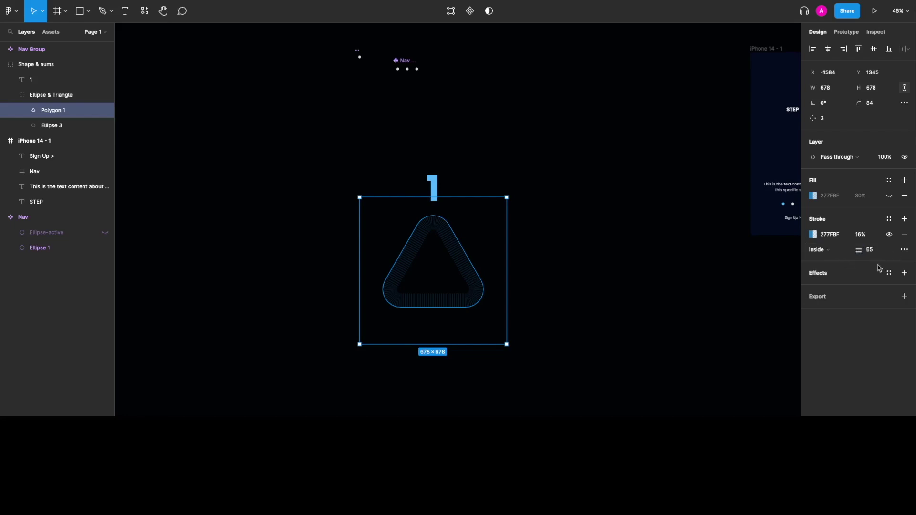
pyautogui.click(548, 236)
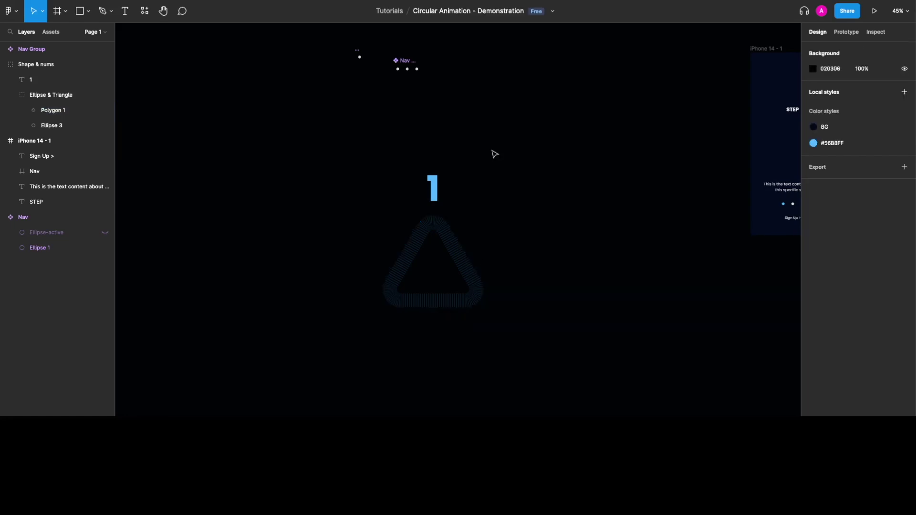
# - Show the fill of Ellipse 3 to check the circle around the triangle, and hide it again
pyautogui.click(440, 210)
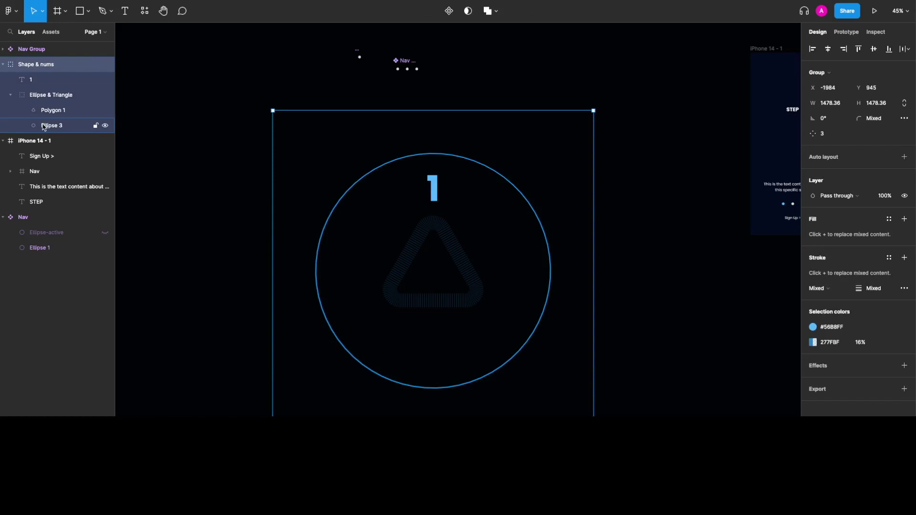
pyautogui.click(80, 129)
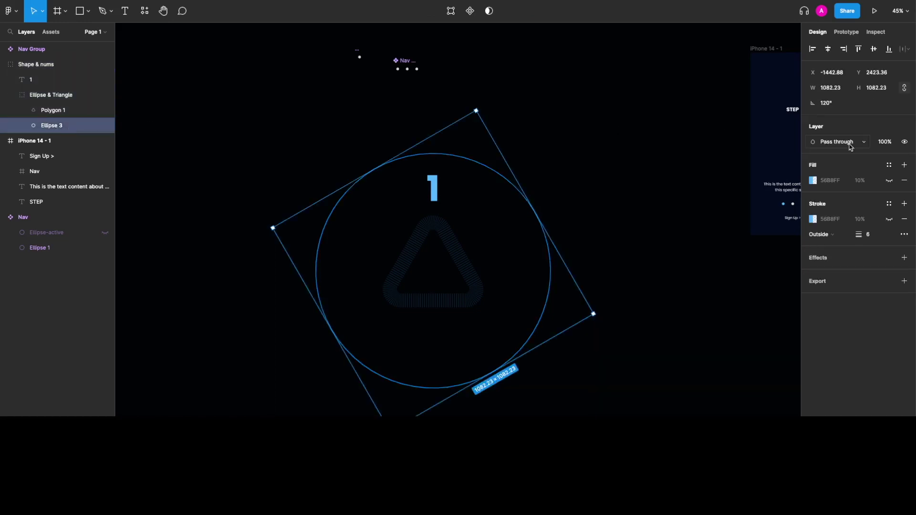
pyautogui.click(889, 181)
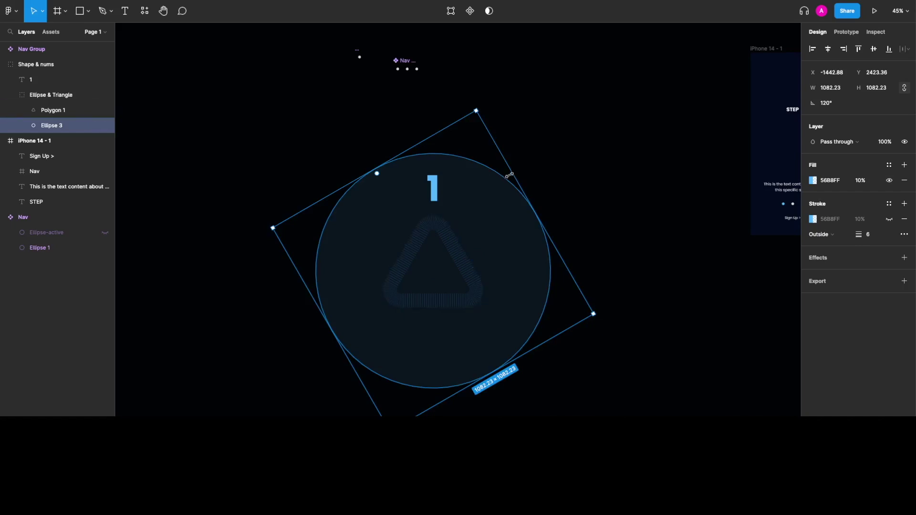
pyautogui.click(563, 281)
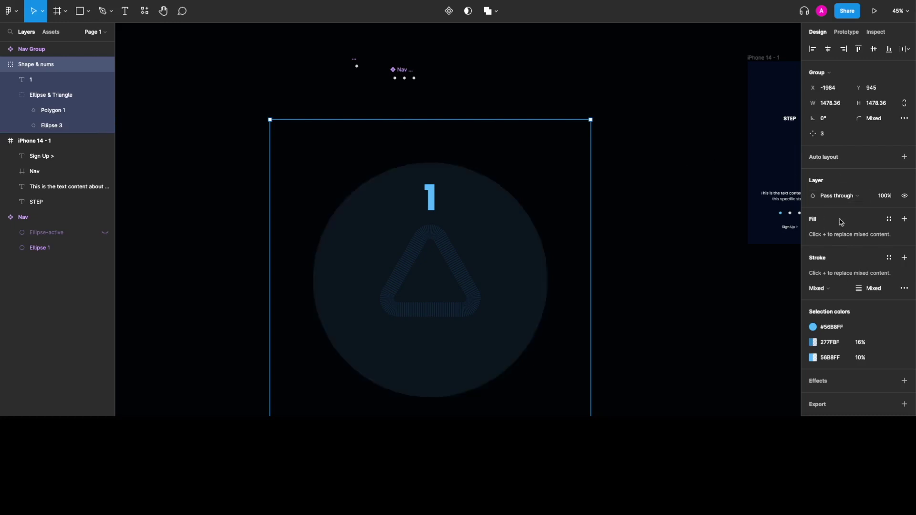
pyautogui.click(62, 125)
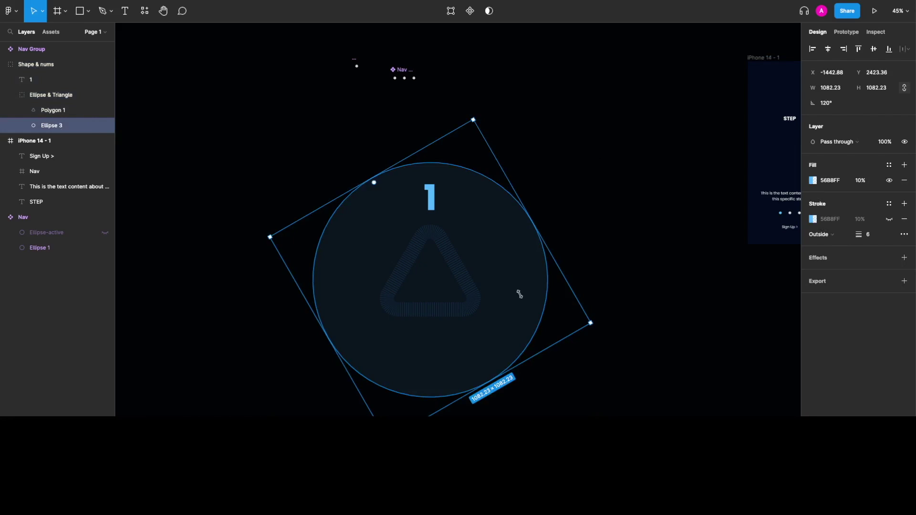
pyautogui.click(889, 181)
pyautogui.click(504, 189)
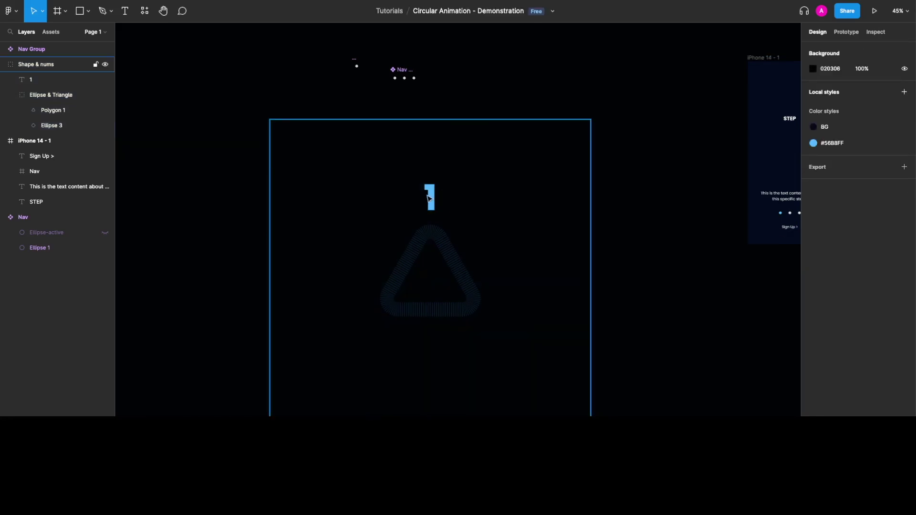
# - Duplicate the number 1 above the triangle and rotate the copy together with the Ellipse & Triangle group to -120°
pyautogui.click(428, 198)
pyautogui.click(429, 198)
pyautogui.click(442, 246)
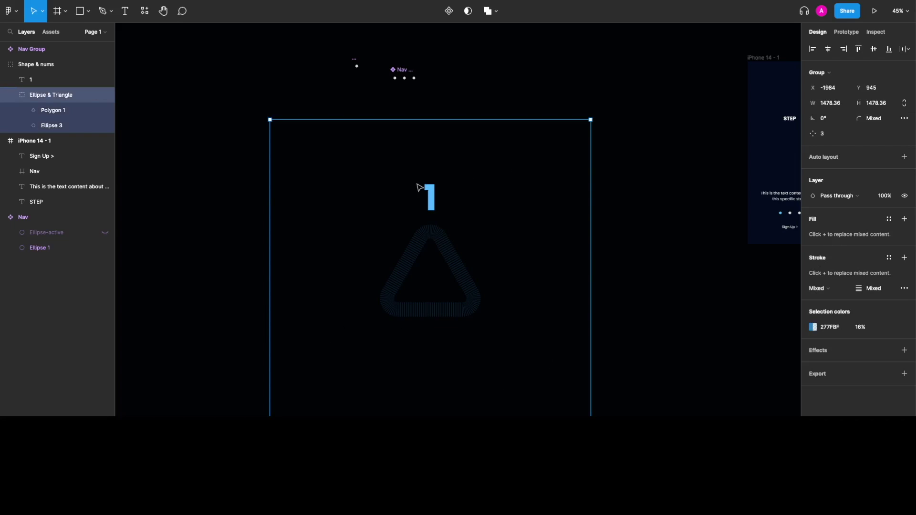
pyautogui.click(430, 200)
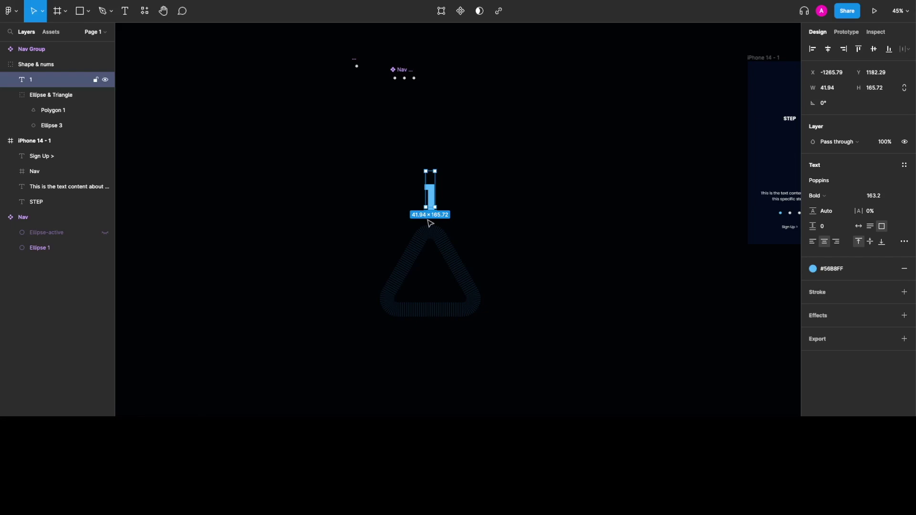
pyautogui.hotkey('ctrl', 'd')
pyautogui.keyDown('shift'); pyautogui.click(464, 281); pyautogui.keyUp('shift')
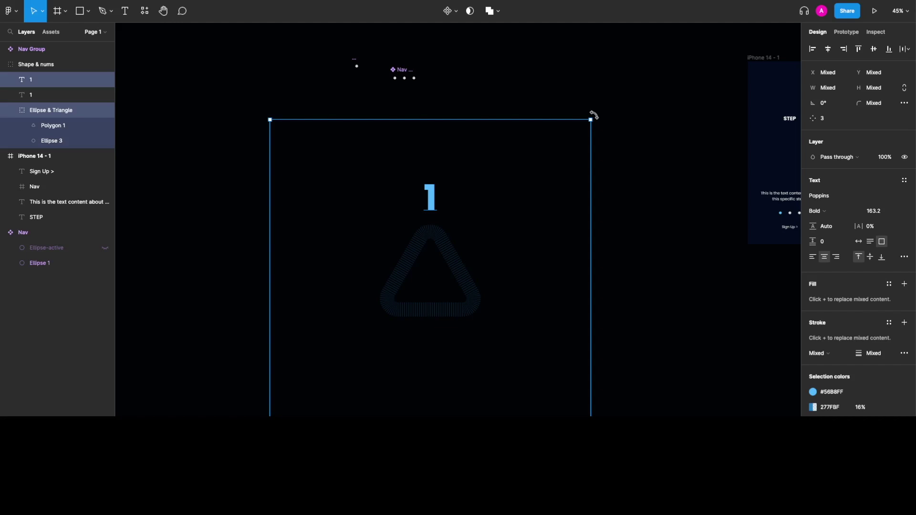
pyautogui.moveTo(609, 120); pyautogui.dragTo(526, 485)
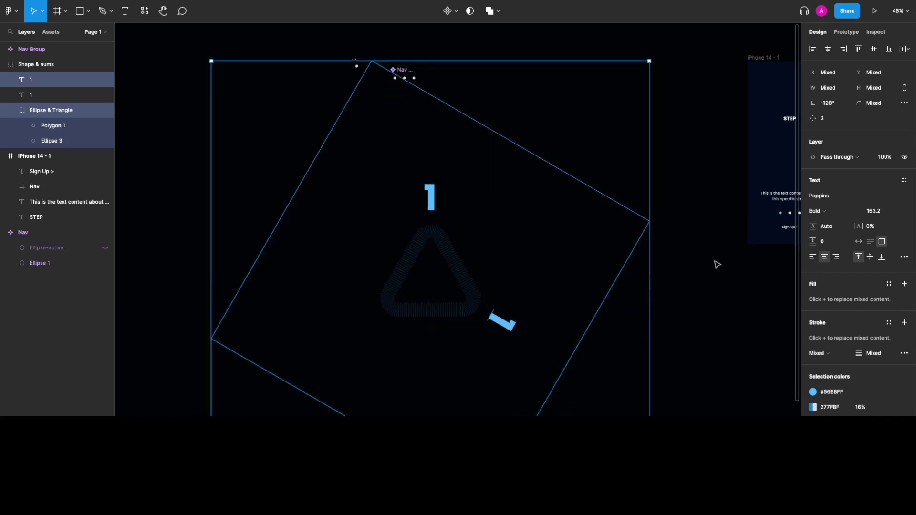
# - Change the text of the rotated number copy to 2
pyautogui.doubleClick(507, 328)
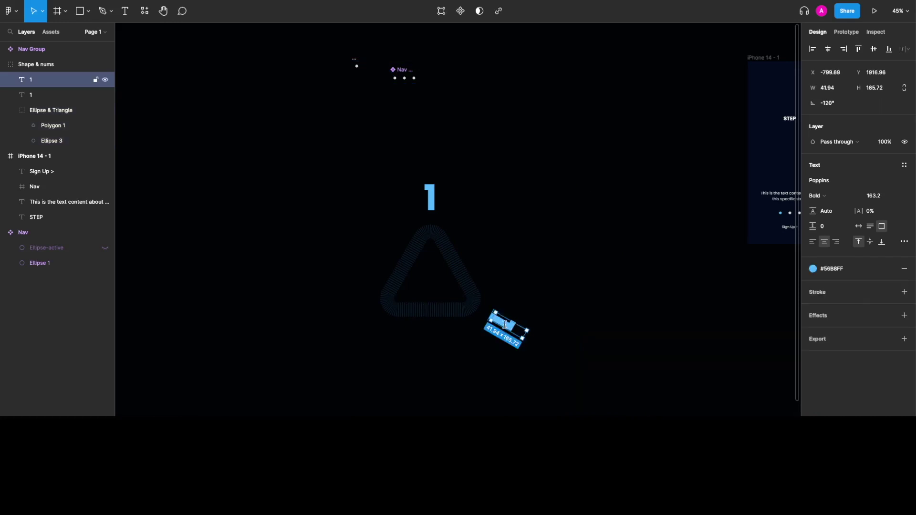
pyautogui.write('2')
pyautogui.press('Escape')
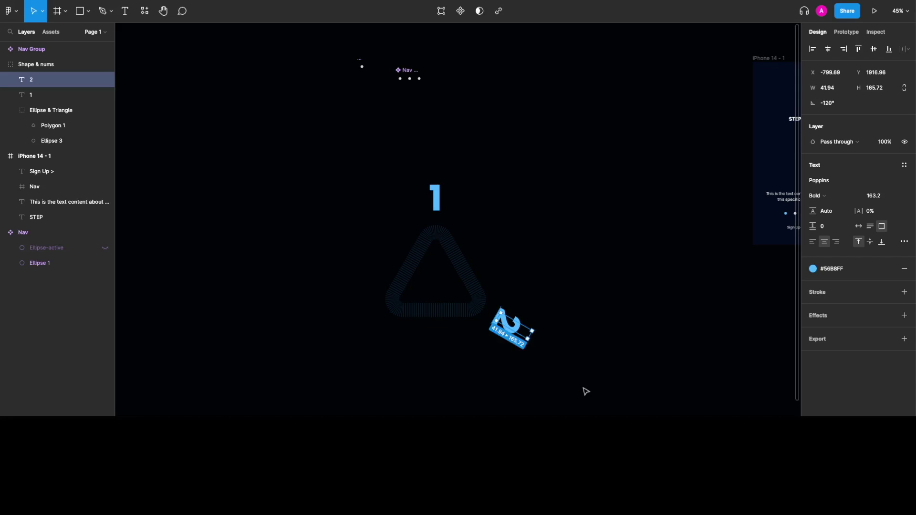
# - Duplicate the number 2 and rotate the copy together with the Ellipse & Triangle group to 120°
pyautogui.hotkey('ctrl', 'd')
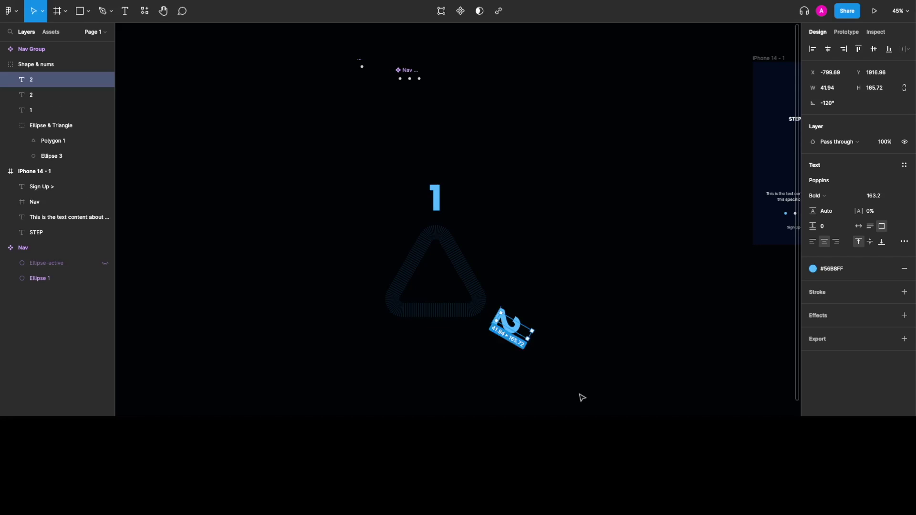
pyautogui.click(563, 360)
pyautogui.click(514, 332)
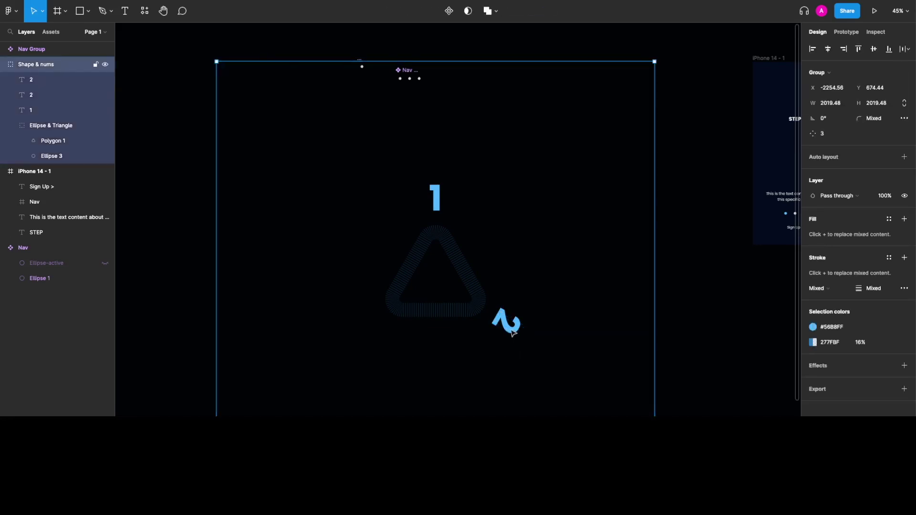
pyautogui.doubleClick(511, 332)
pyautogui.keyDown('shift'); pyautogui.click(446, 312); pyautogui.keyUp('shift')
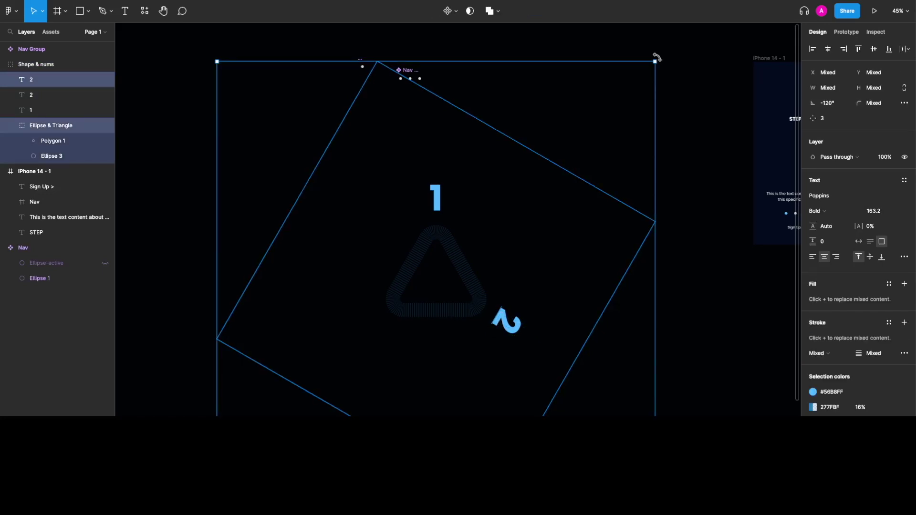
pyautogui.moveTo(673, 70); pyautogui.dragTo(462, 385)
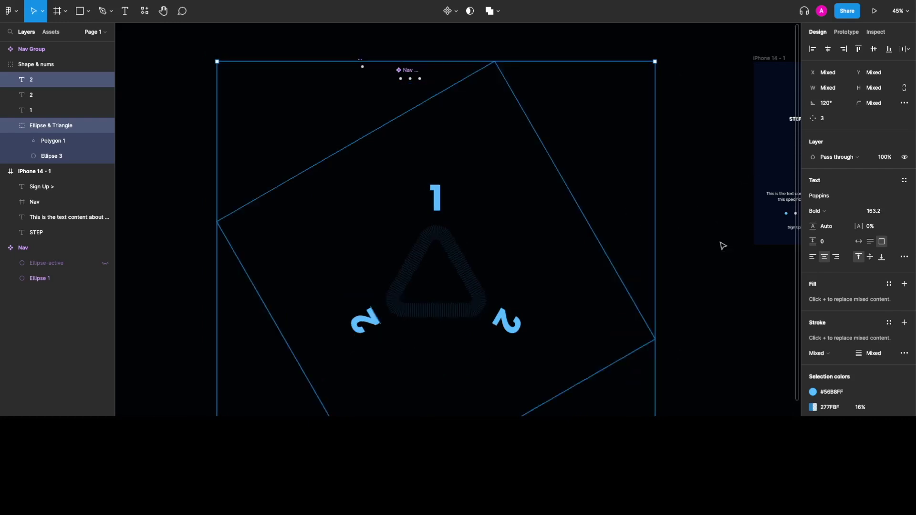
pyautogui.click(667, 271)
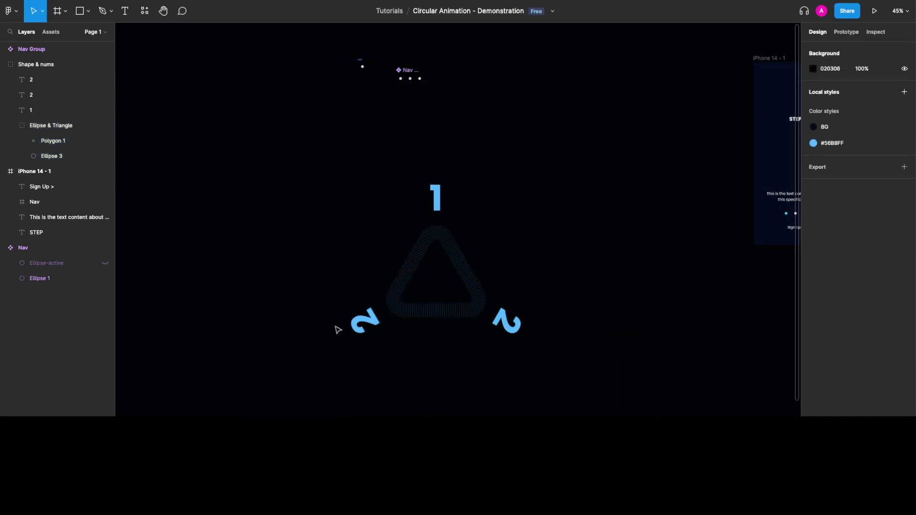
# - Change the text of the number copy at the triangle's lower-left corner to 3
pyautogui.doubleClick(363, 326)
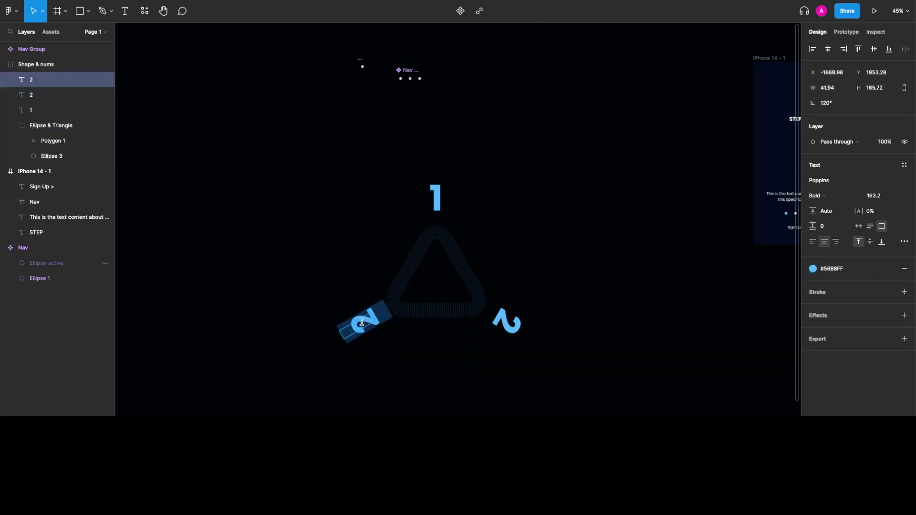
pyautogui.write('3')
pyautogui.press('Escape')
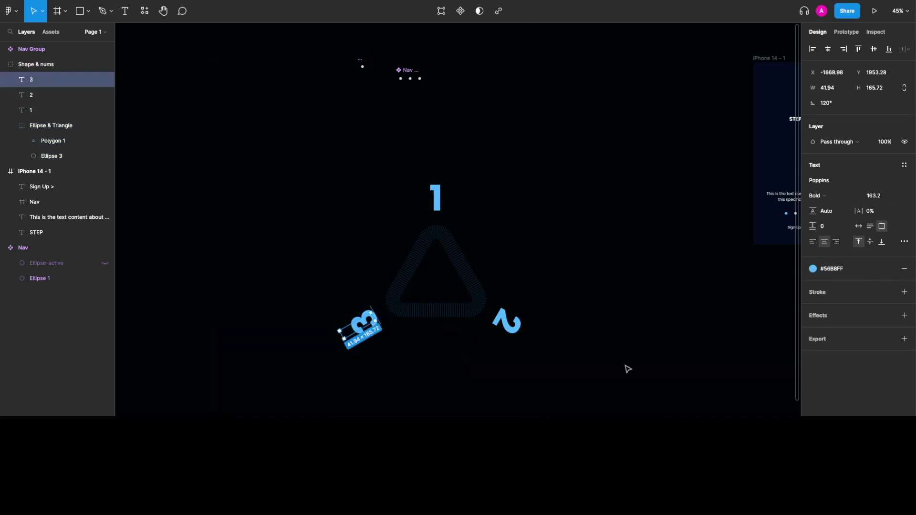
pyautogui.click(636, 352)
pyautogui.hscroll(-1, 524, 291)
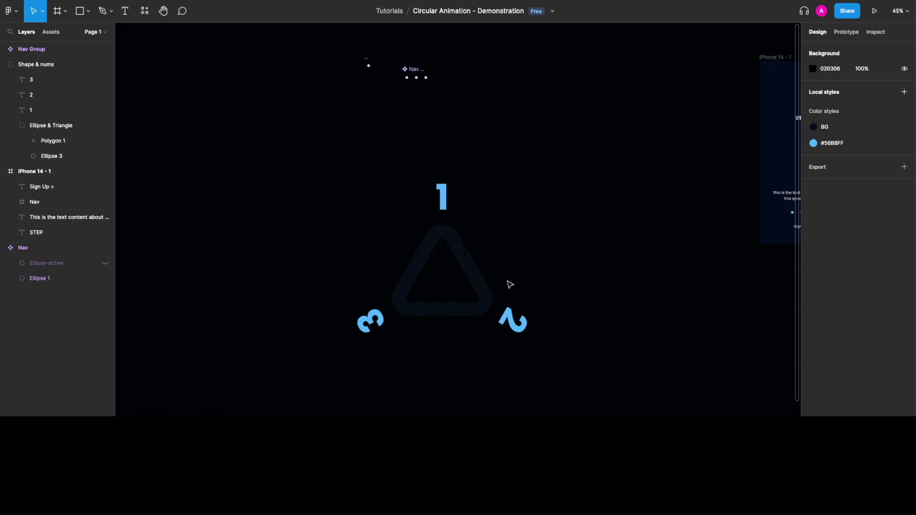
# - Move the Shape & nums group into the iPhone 14 - 1 frame, placing the number 1 directly below the STEP text
pyautogui.click(493, 285)
pyautogui.scroll(-5, 495, 284)
pyautogui.hscroll(3, 419, 327)
pyautogui.moveTo(567, 280); pyautogui.dragTo(465, 323)
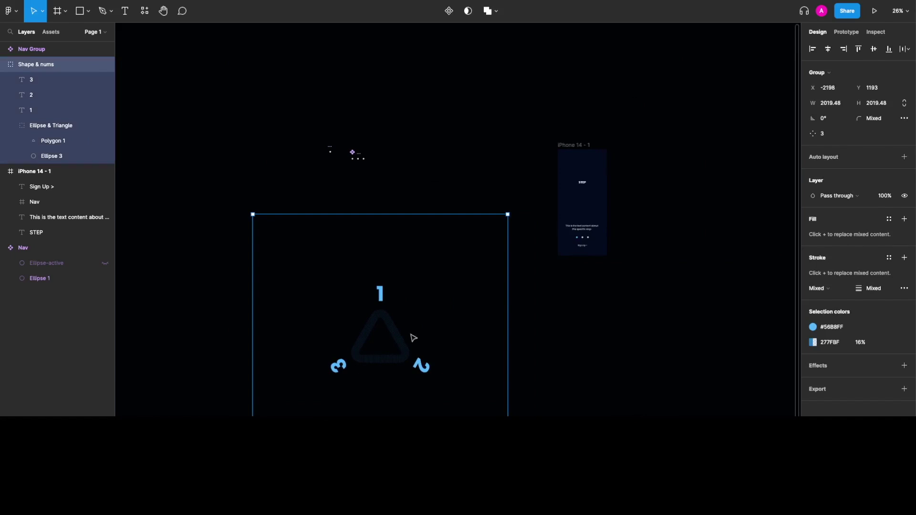
pyautogui.moveTo(411, 347); pyautogui.dragTo(599, 244)
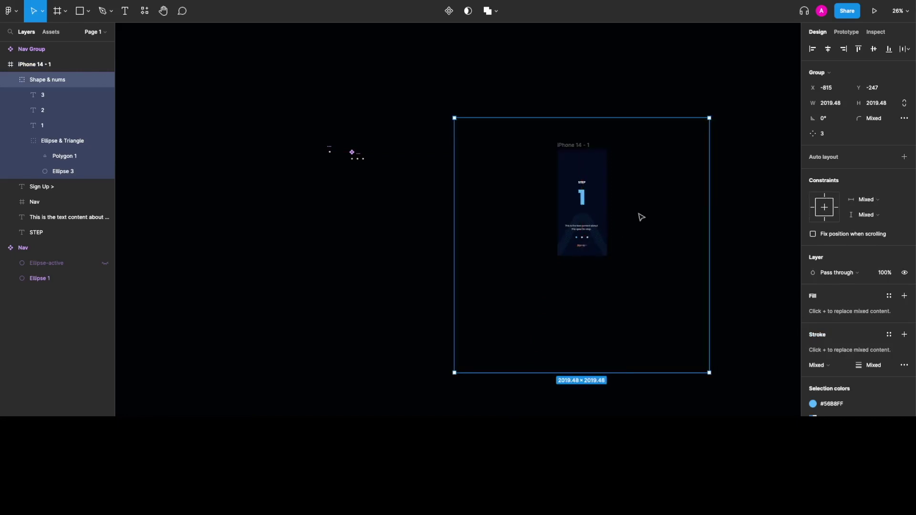
# - Show the rulers and guides over the iPhone 14 - 1 frame
pyautogui.hscroll(3, 638, 215)
pyautogui.scroll(5, 403, 217)
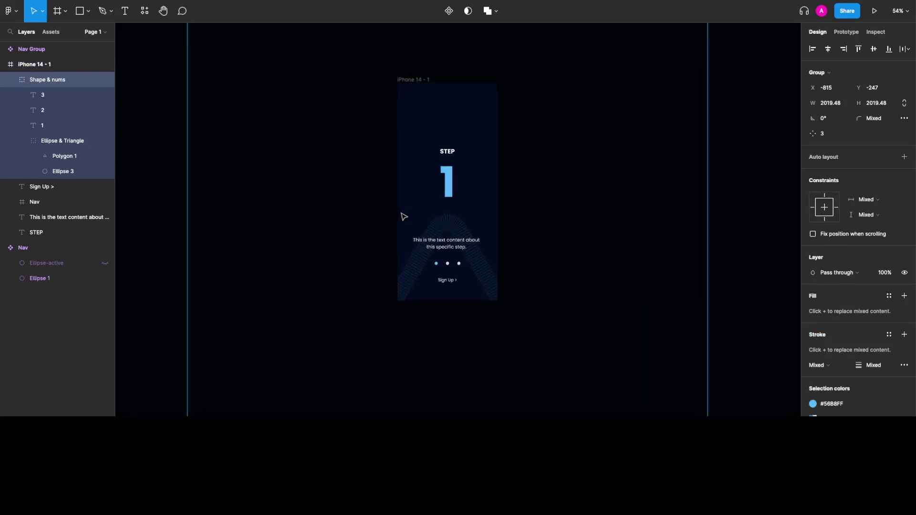
pyautogui.hotkey('shift', 'r')
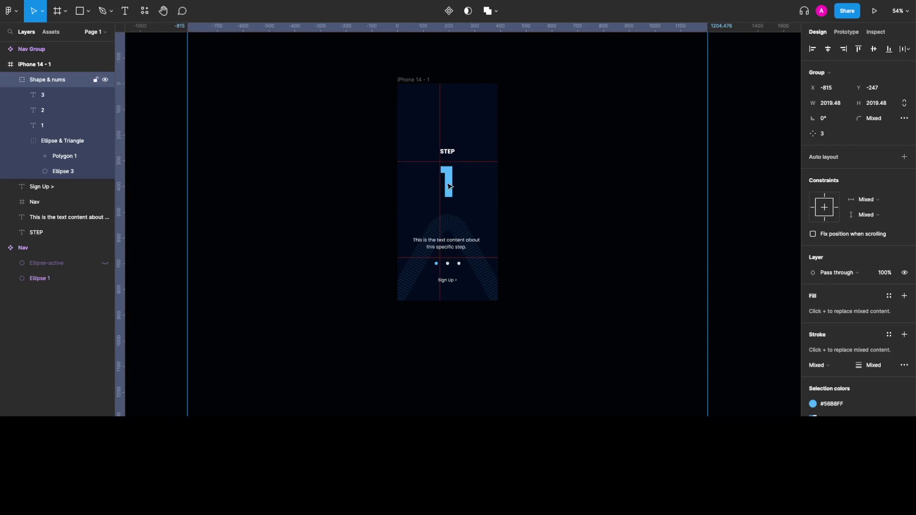
# - Nudge the Shape & nums group to X -817, Y -265, aligning the number 1 with the horizontal and vertical guides
pyautogui.hotkey('shift', 'Up')
pyautogui.press('Up')
pyautogui.press('Up')
pyautogui.press('Up')
pyautogui.press('Up')
pyautogui.press('Up')
pyautogui.press('Up')
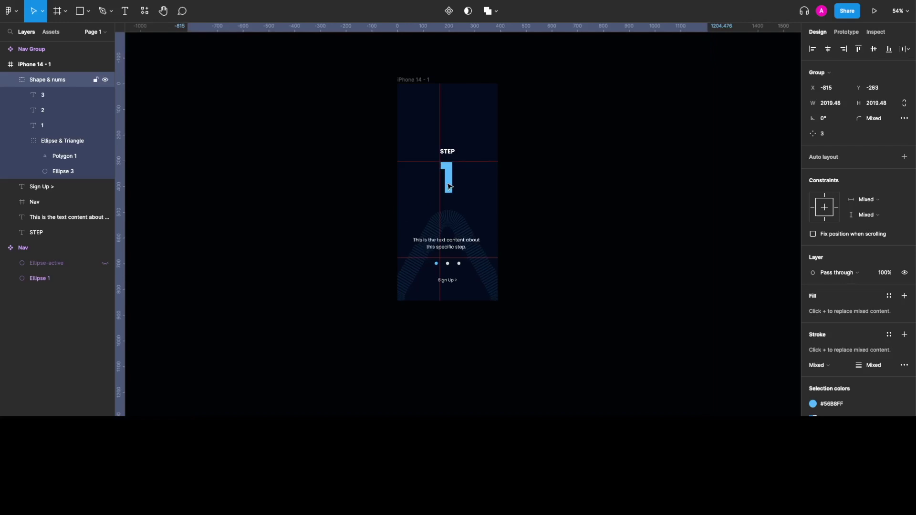
pyautogui.scroll(10, 449, 186)
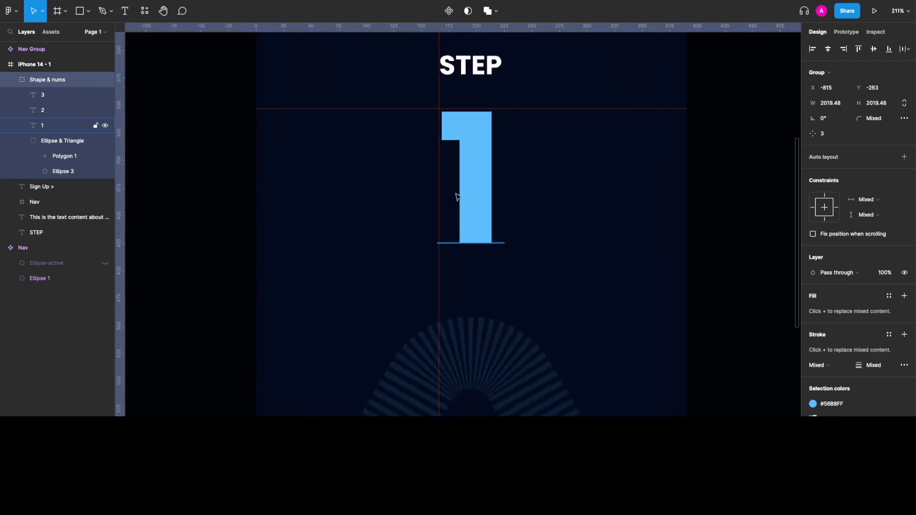
pyautogui.press('Up')
pyautogui.press('Up')
pyautogui.press('Left')
pyautogui.press('Left')
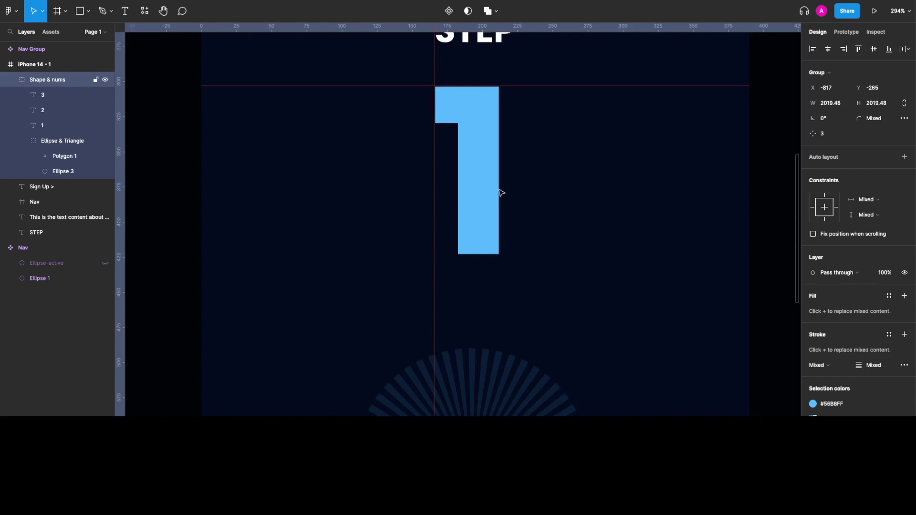
pyautogui.scroll(-10, 498, 193)
pyautogui.press('Escape')
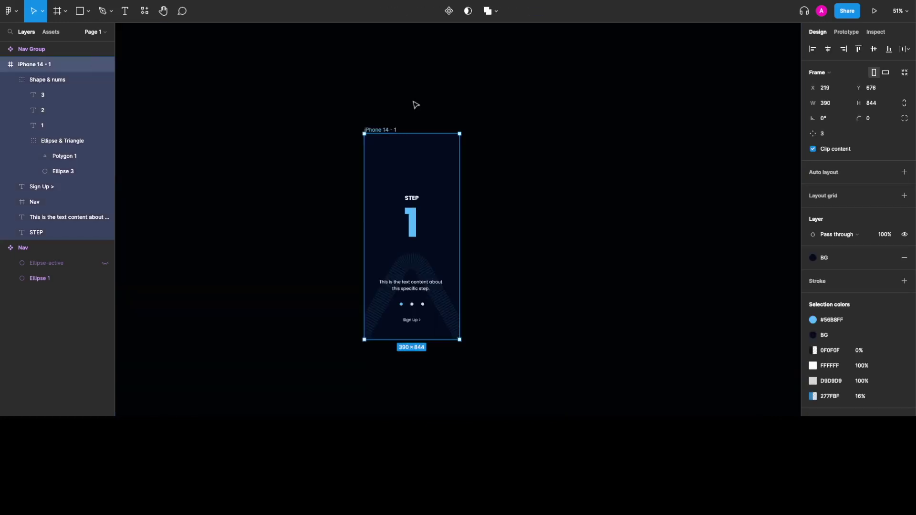
# - Duplicate the iPhone 14 - 1 frame and move the copy horizontally away from the original to X 794
pyautogui.hotkey('ctrl', 'd')
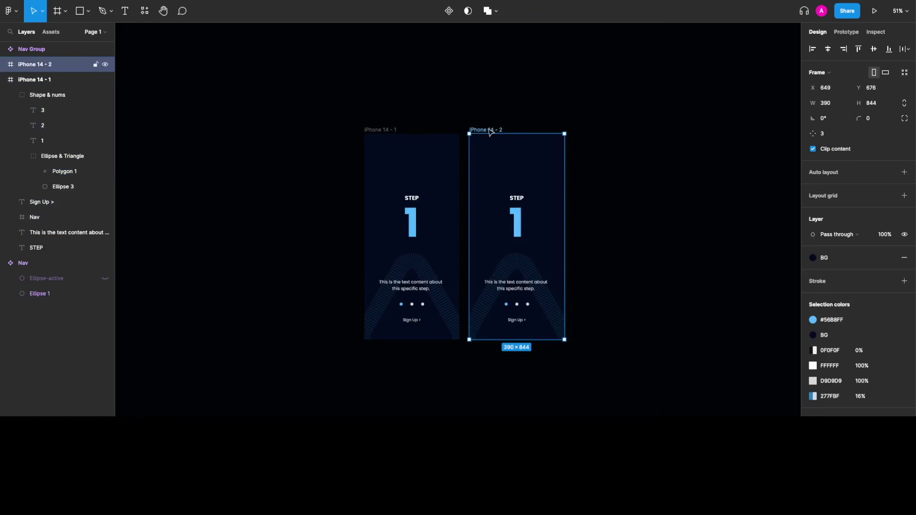
pyautogui.moveTo(490, 132); pyautogui.dragTo(524, 133)
pyautogui.hscroll(3, 540, 116)
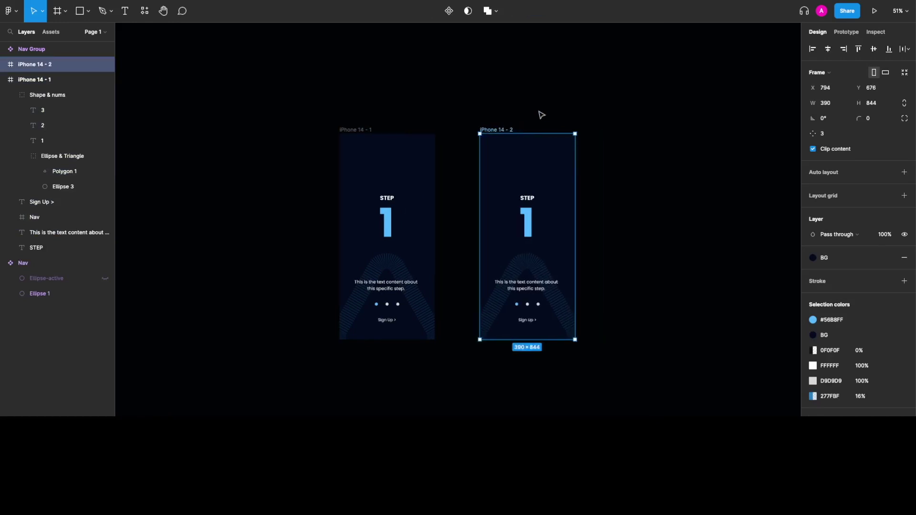
# - Rotate the Shape & nums group in the iPhone 14 - 2 frame to 120°, bringing the number 2 under STEP
pyautogui.click(496, 224)
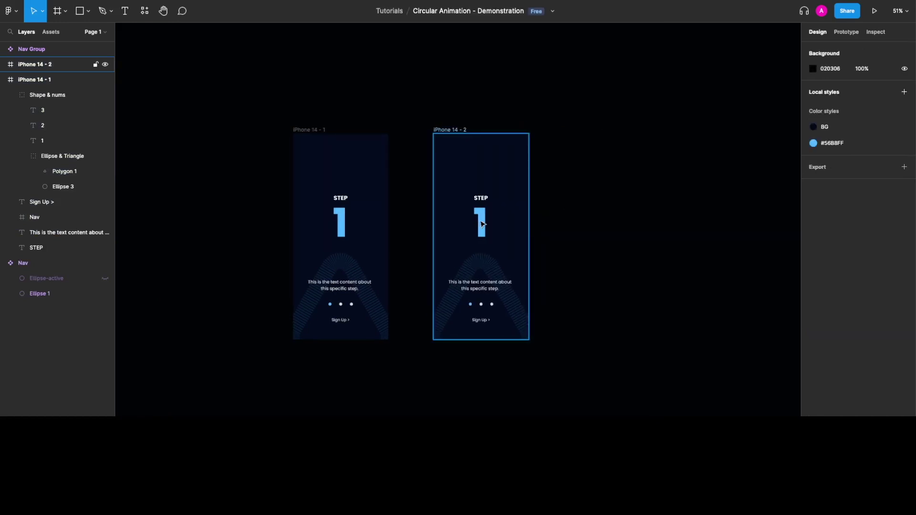
pyautogui.click(482, 223)
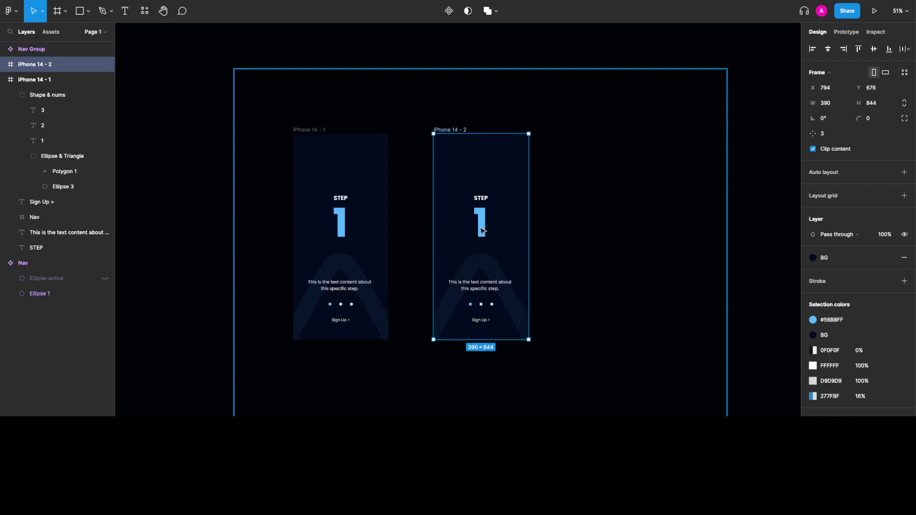
pyautogui.doubleClick(482, 231)
pyautogui.click(578, 208)
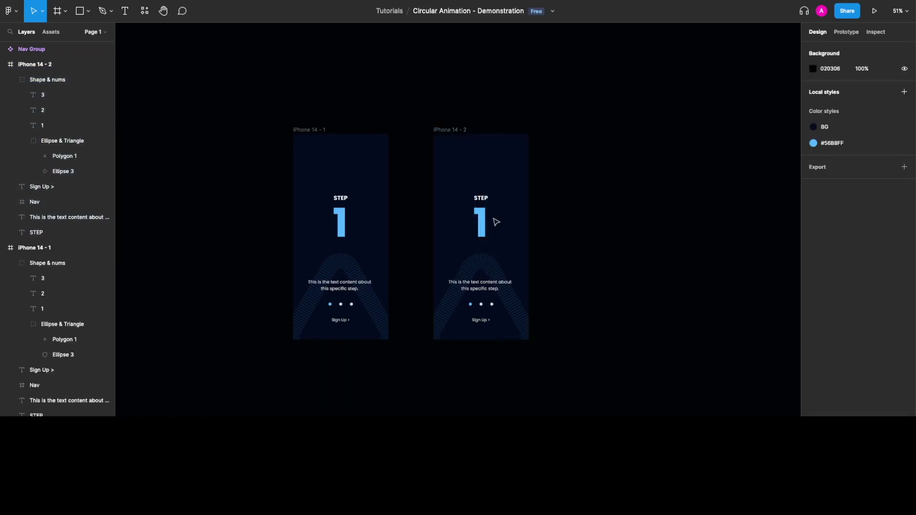
pyautogui.click(484, 225)
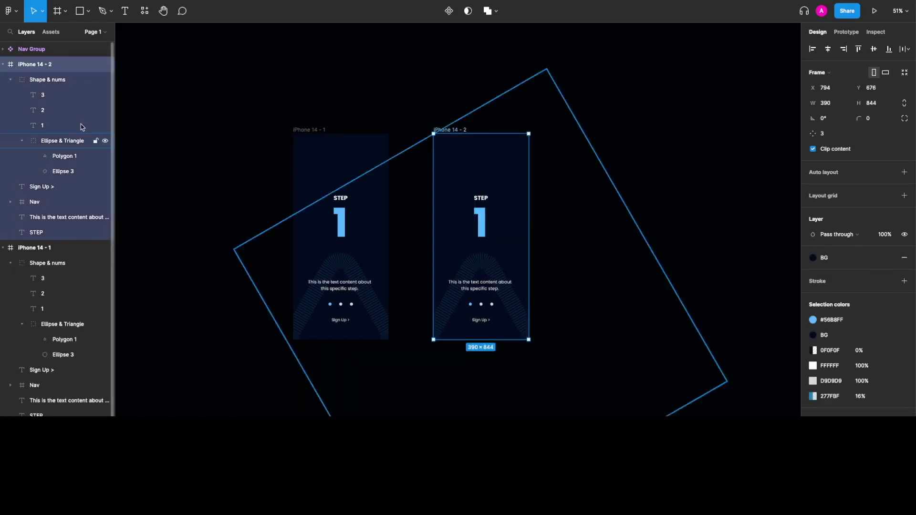
pyautogui.click(61, 84)
pyautogui.scroll(-3, 591, 274)
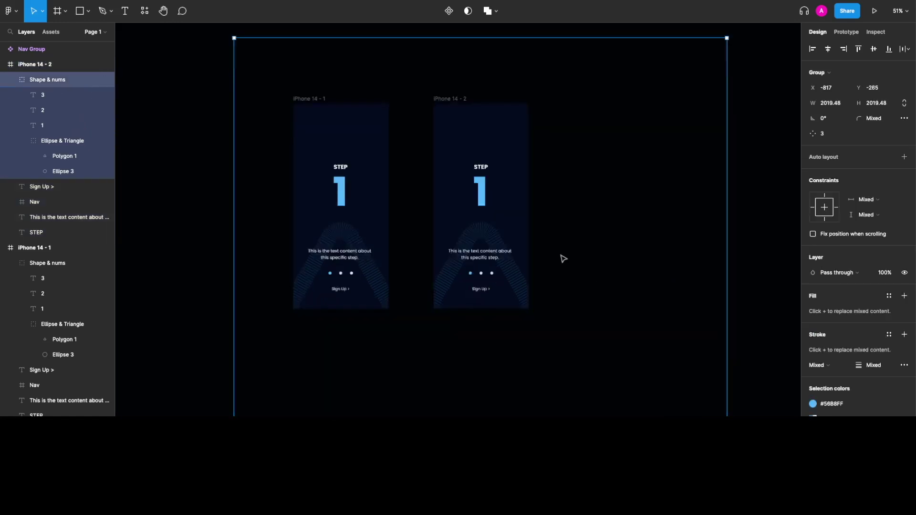
pyautogui.scroll(3, 607, 280)
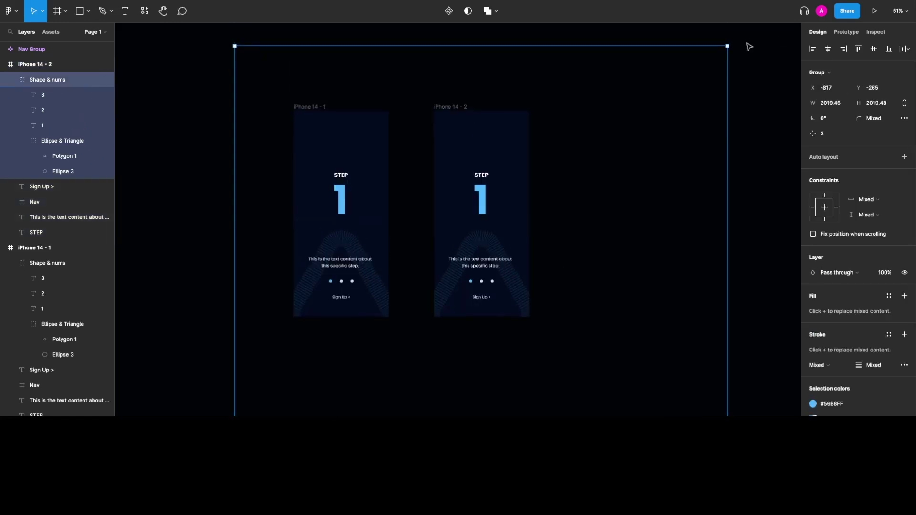
pyautogui.moveTo(731, 43); pyautogui.dragTo(179, 180)
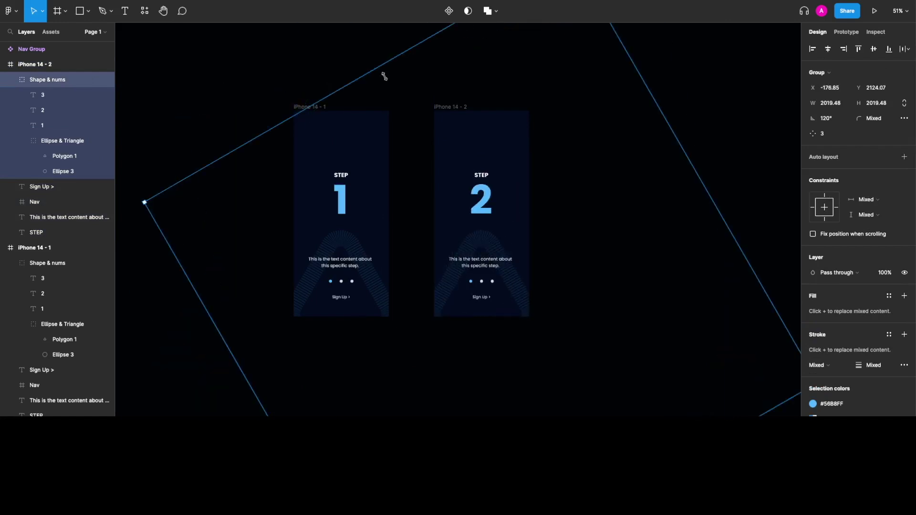
# - Duplicate the iPhone 14 - 2 frame and move the copy horizontally away from it to X 1424
pyautogui.hscroll(5, 513, 143)
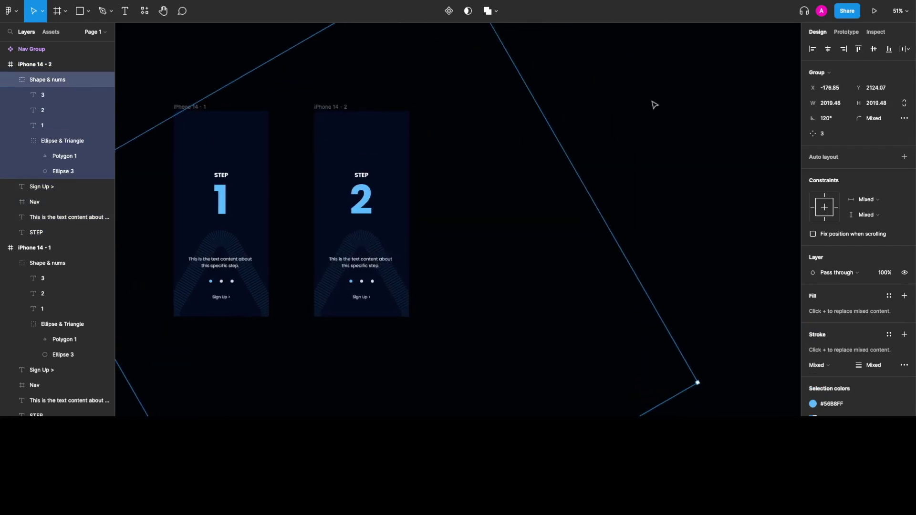
pyautogui.click(292, 116)
pyautogui.hscroll(-2, 296, 115)
pyautogui.click(384, 108)
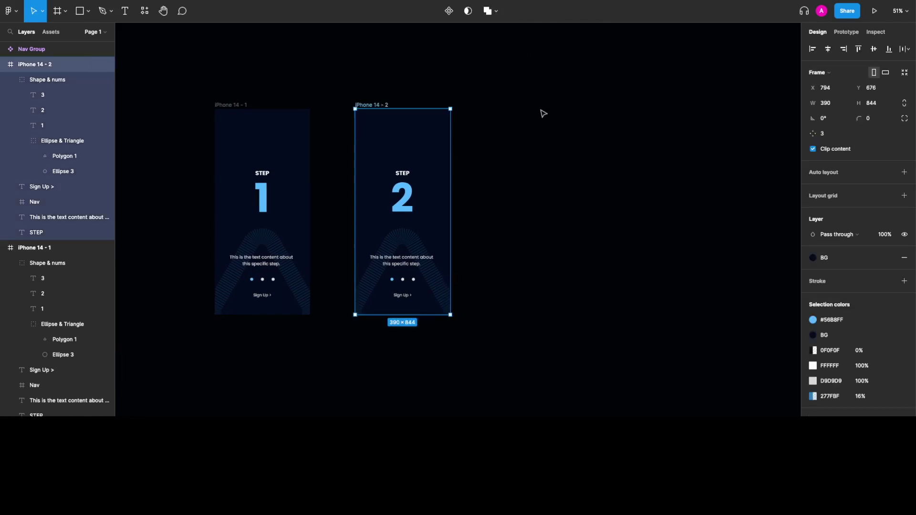
pyautogui.hotkey('ctrl', 'd')
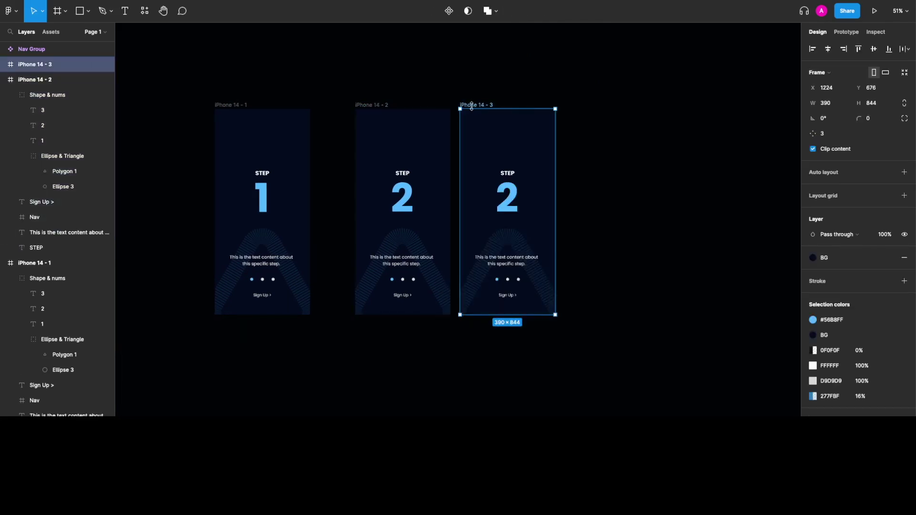
pyautogui.moveTo(471, 106); pyautogui.dragTo(521, 109)
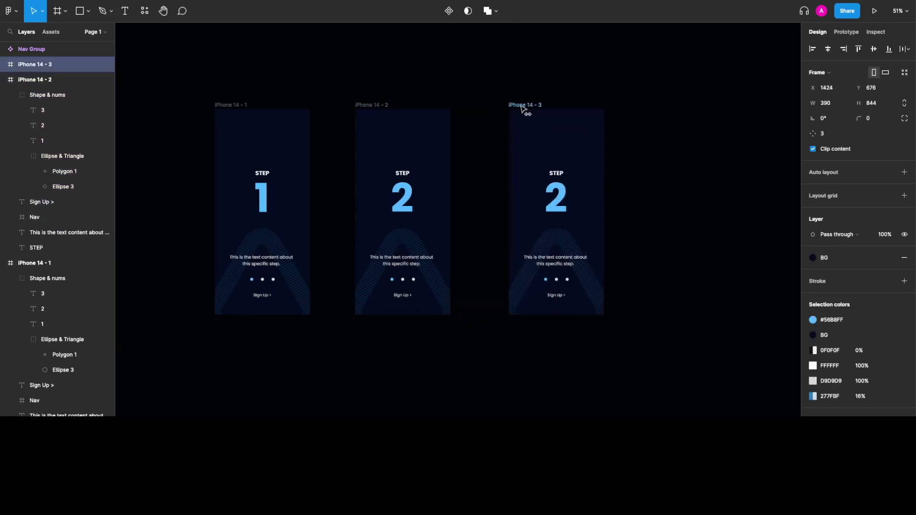
pyautogui.click(685, 204)
pyautogui.hscroll(5, 682, 204)
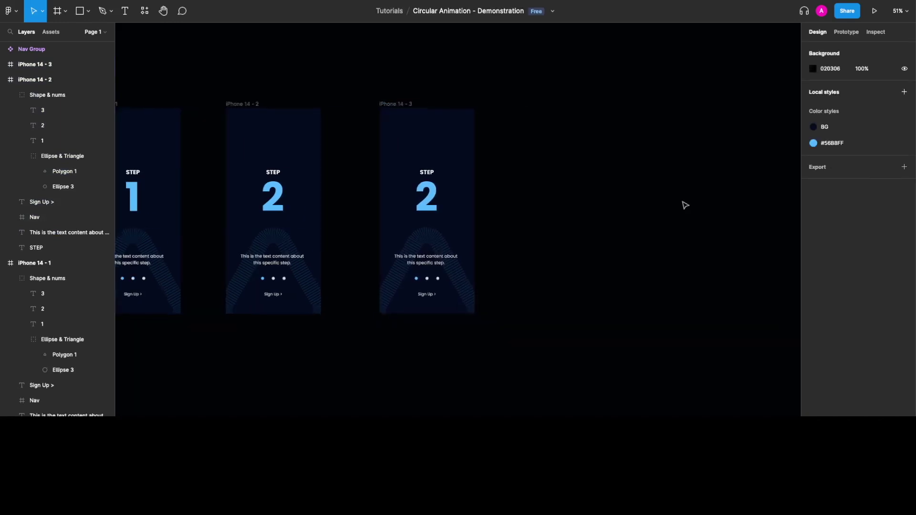
# - Rotate the Shape & nums group in the iPhone 14 - 3 frame to -120°, bringing the number 3 under STEP
pyautogui.click(469, 233)
pyautogui.scroll(-2, 529, 248)
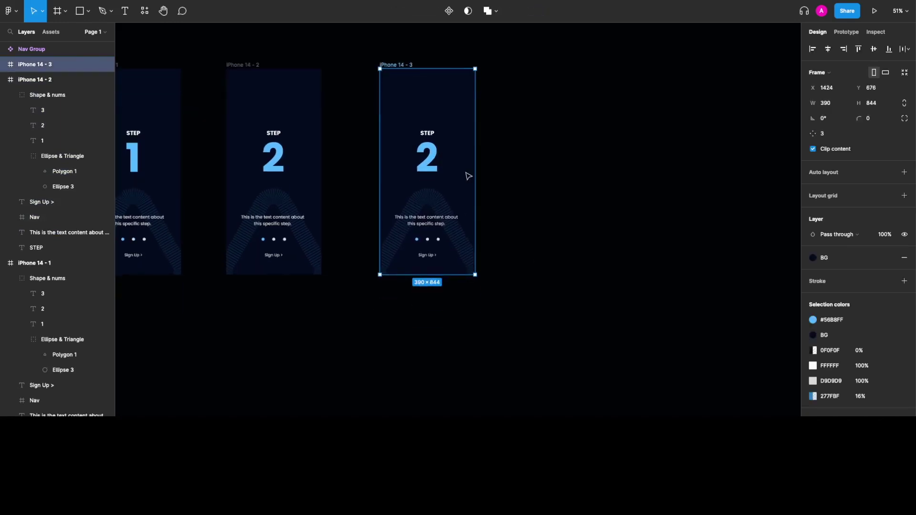
pyautogui.doubleClick(427, 165)
pyautogui.click(477, 200)
pyautogui.click(426, 159)
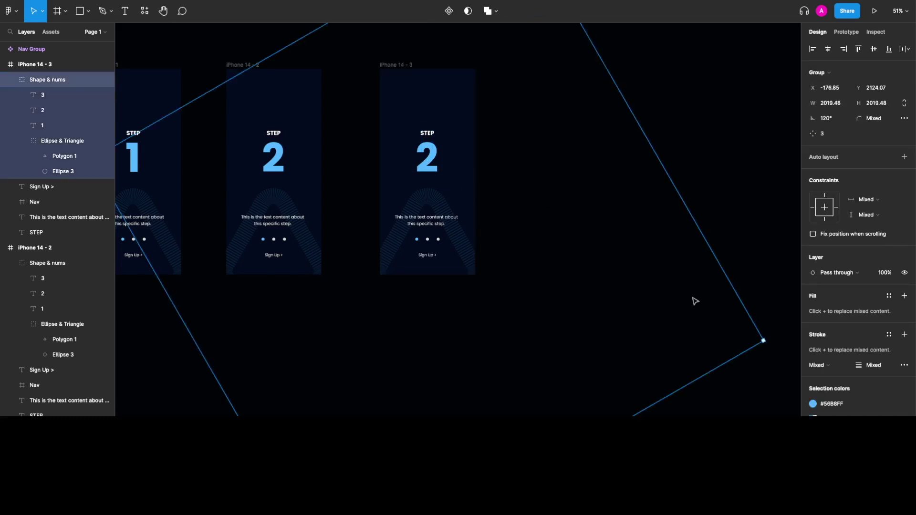
pyautogui.moveTo(769, 344); pyautogui.dragTo(366, 74)
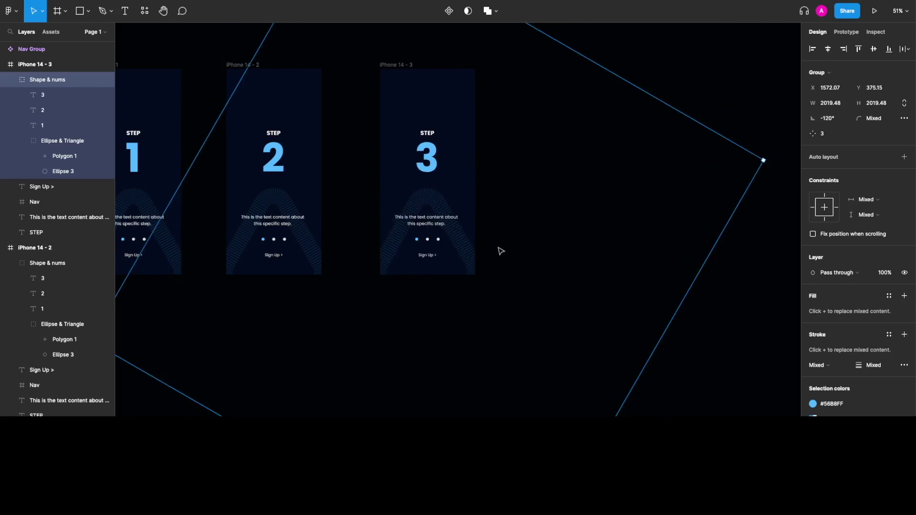
pyautogui.click(704, 75)
pyautogui.hscroll(-8, 614, 143)
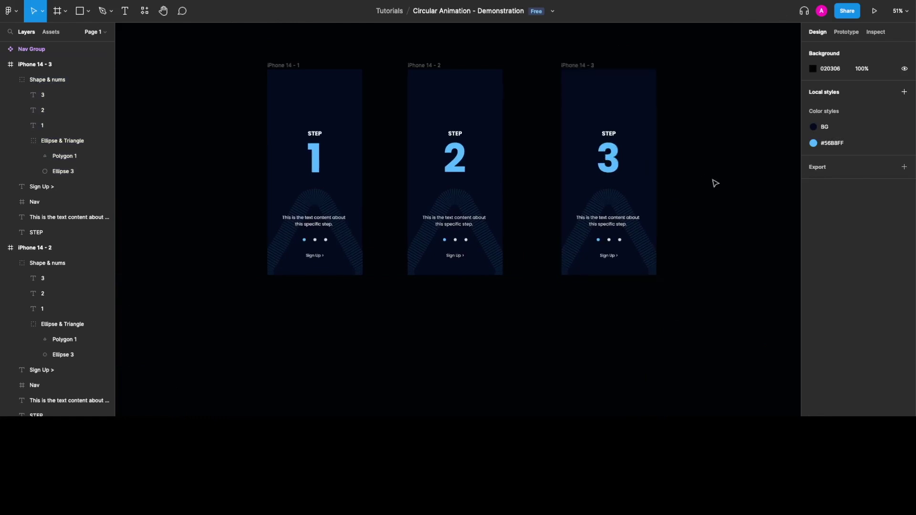
pyautogui.hscroll(-2, 714, 183)
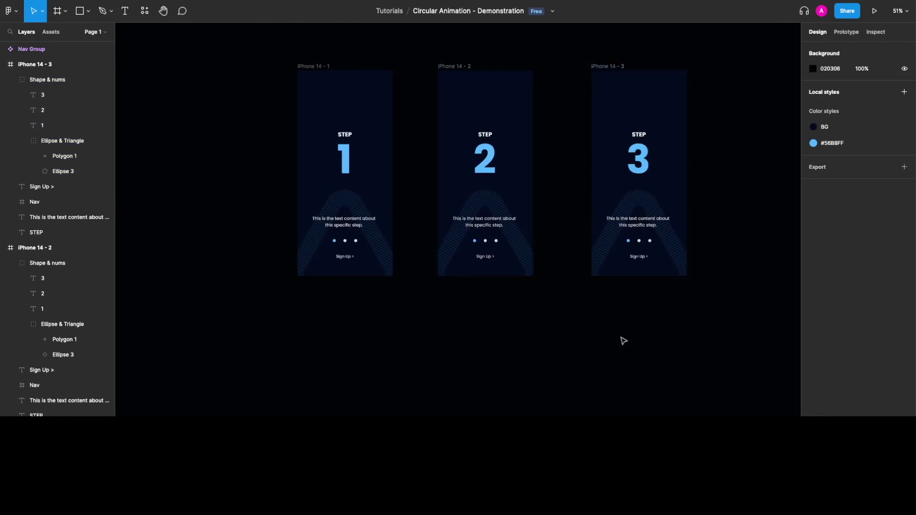
# - Set the iPhone 14 - 1 frame's after-delay prototype interaction to navigate to iPhone 14 - 2
pyautogui.click(844, 32)
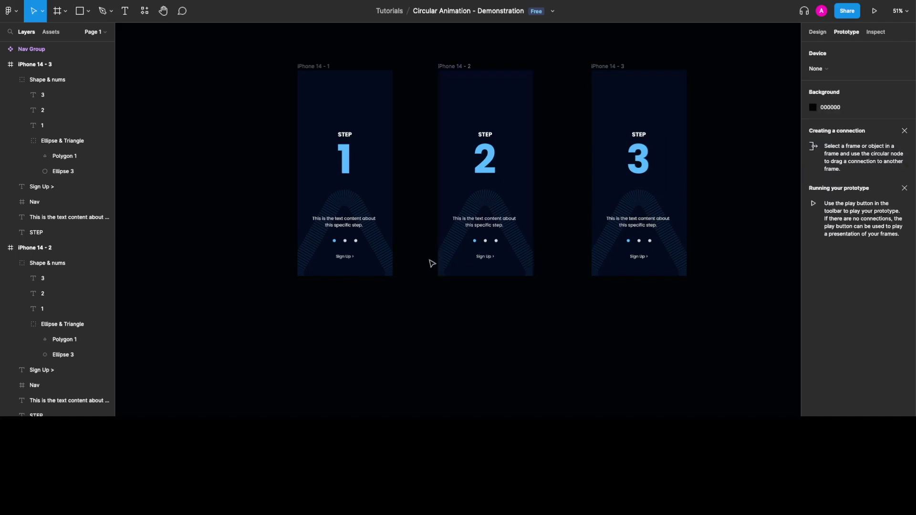
pyautogui.click(308, 68)
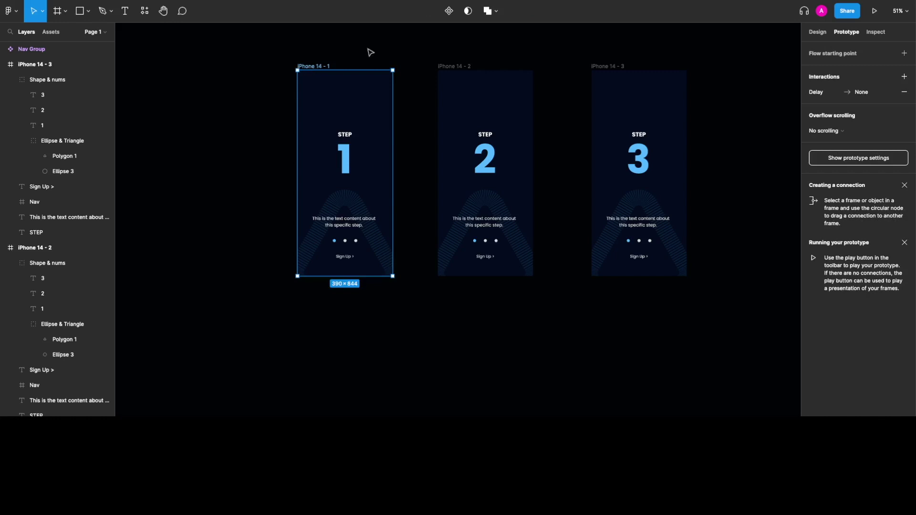
pyautogui.click(864, 97)
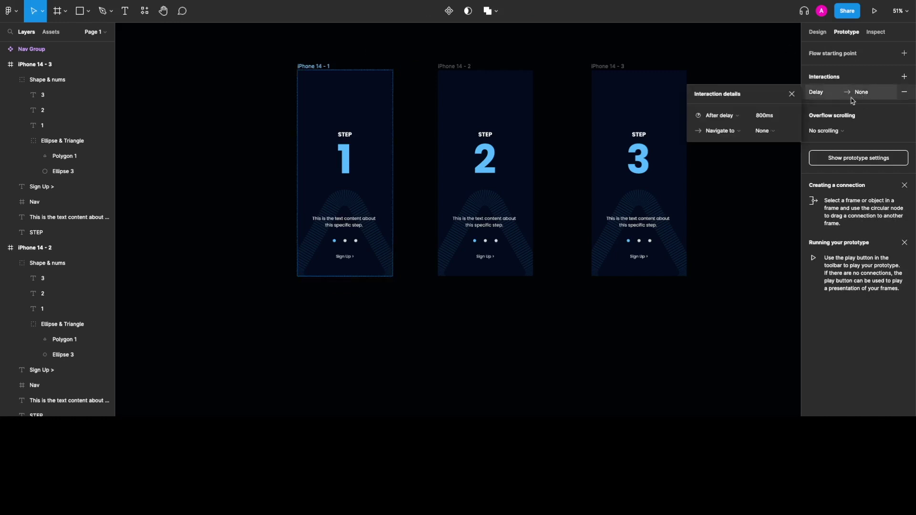
pyautogui.click(790, 132)
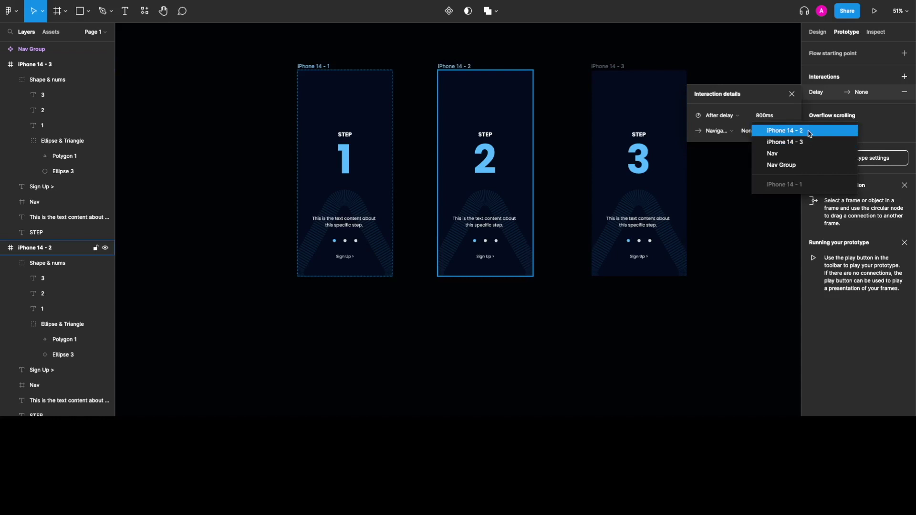
pyautogui.click(809, 132)
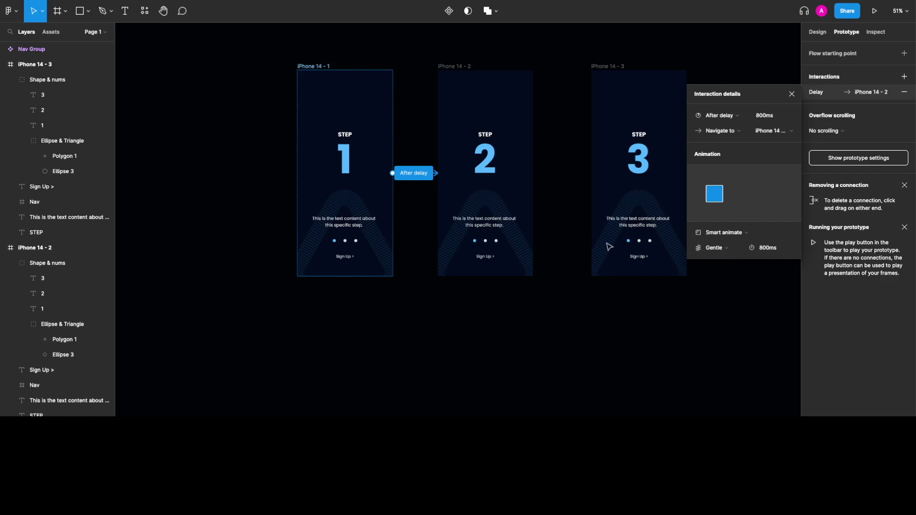
# - Set the iPhone 14 - 2 frame's after-delay prototype interaction to navigate to iPhone 14 - 3
pyautogui.click(448, 72)
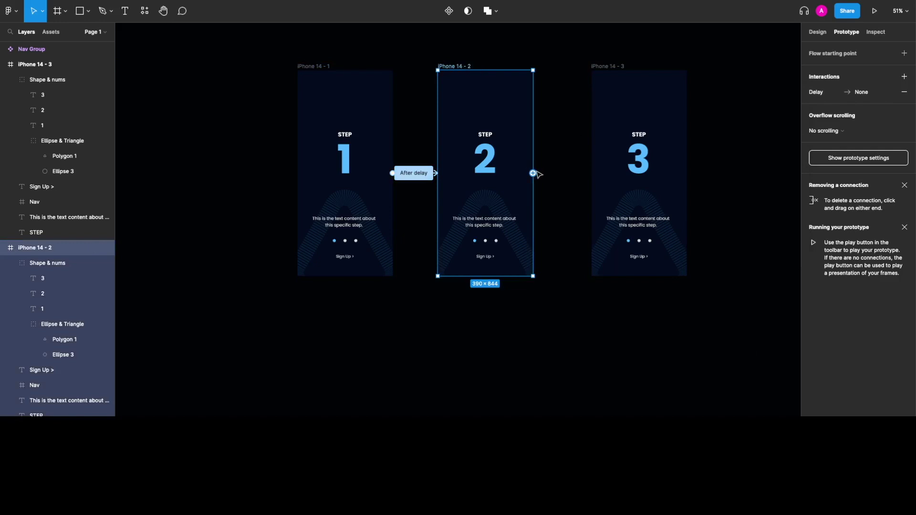
pyautogui.click(830, 92)
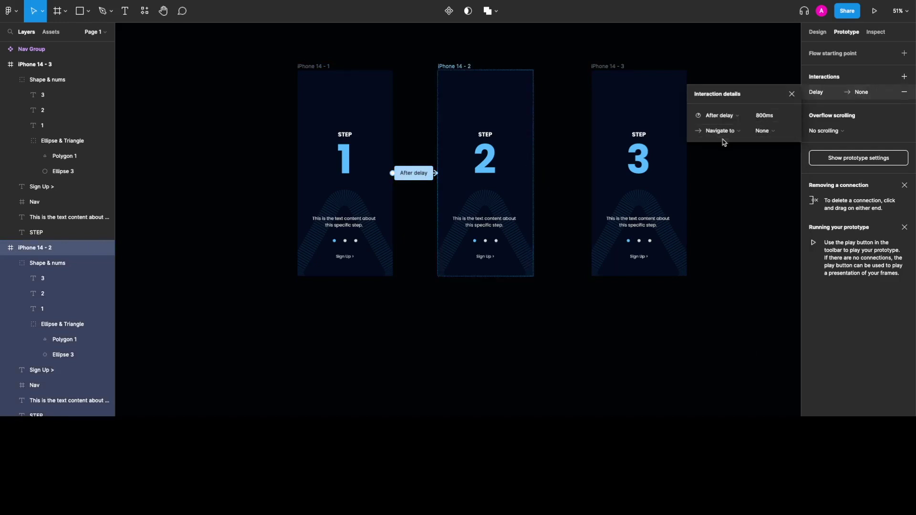
pyautogui.click(767, 134)
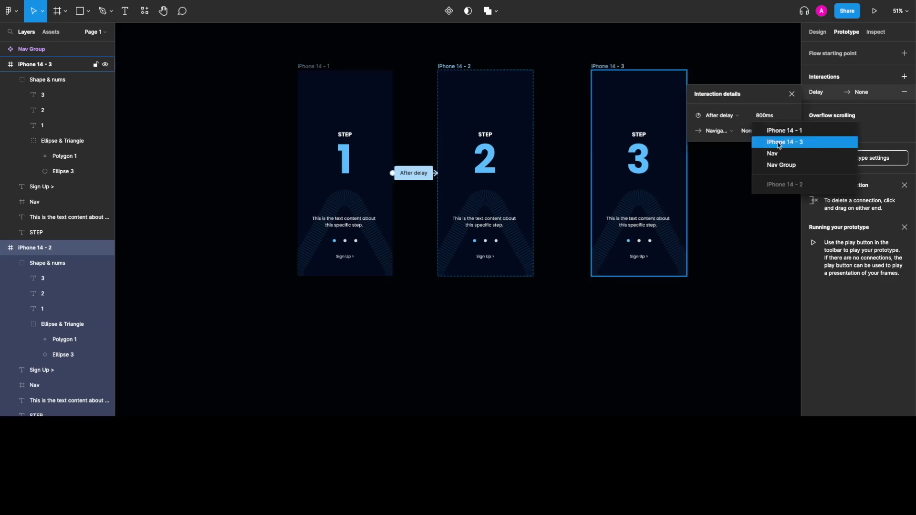
pyautogui.click(777, 142)
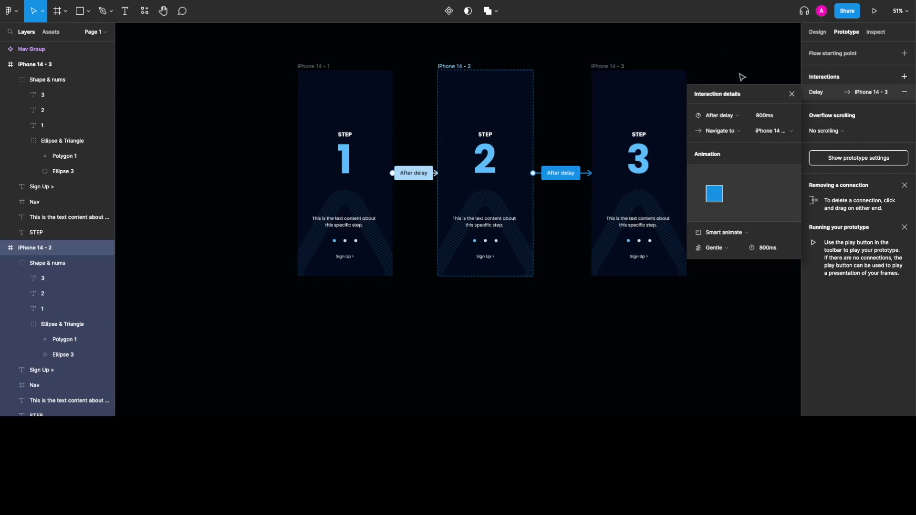
pyautogui.hscroll(1, 742, 76)
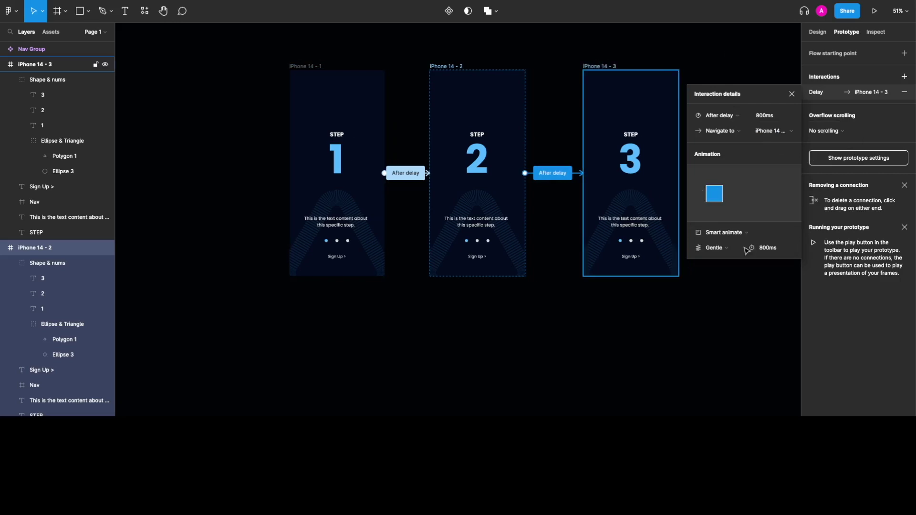
pyautogui.scroll(1, 744, 45)
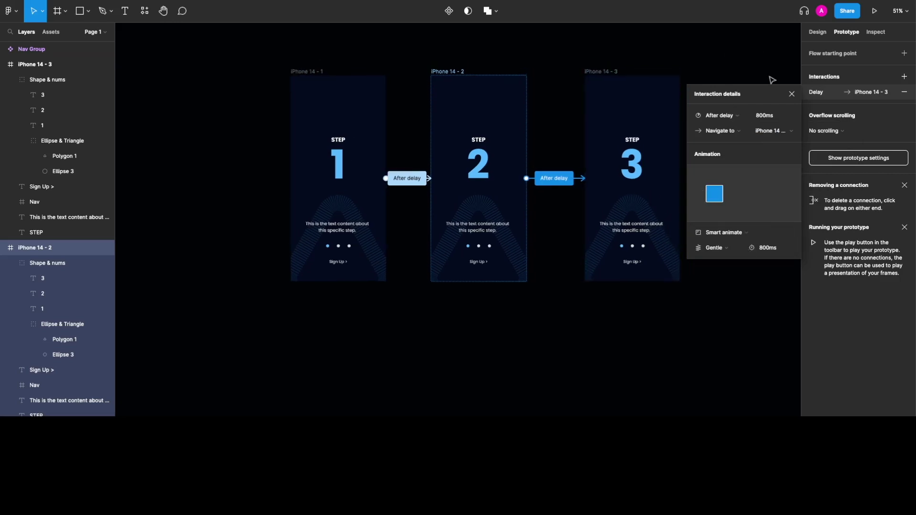
pyautogui.click(791, 95)
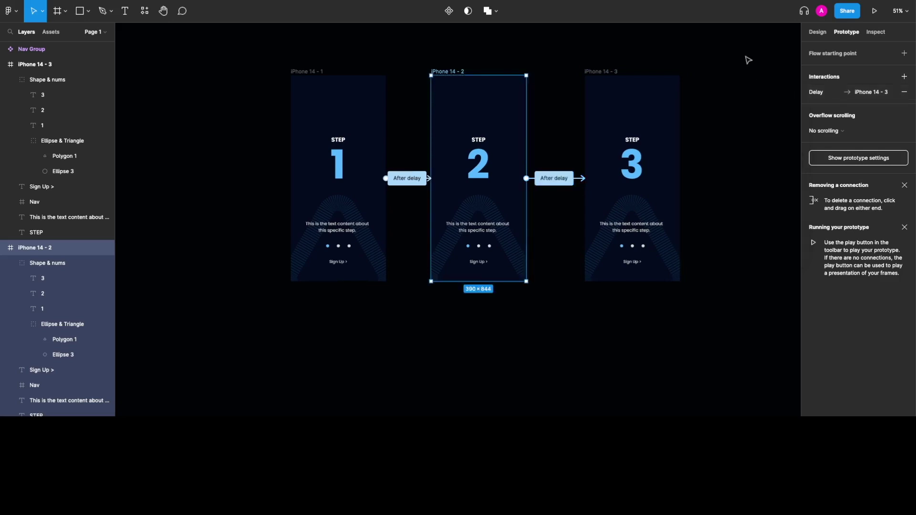
# - Link the first dot of the Nav Group main component to the iPhone 14 - 1 frame with an on-click navigation
pyautogui.click(464, 117)
pyautogui.hotkey('shift', '1')
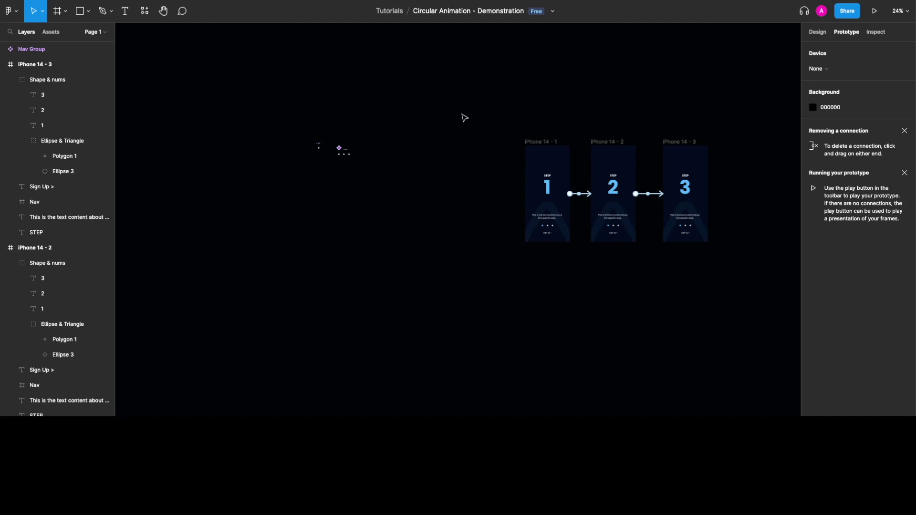
pyautogui.scroll(5, 309, 90)
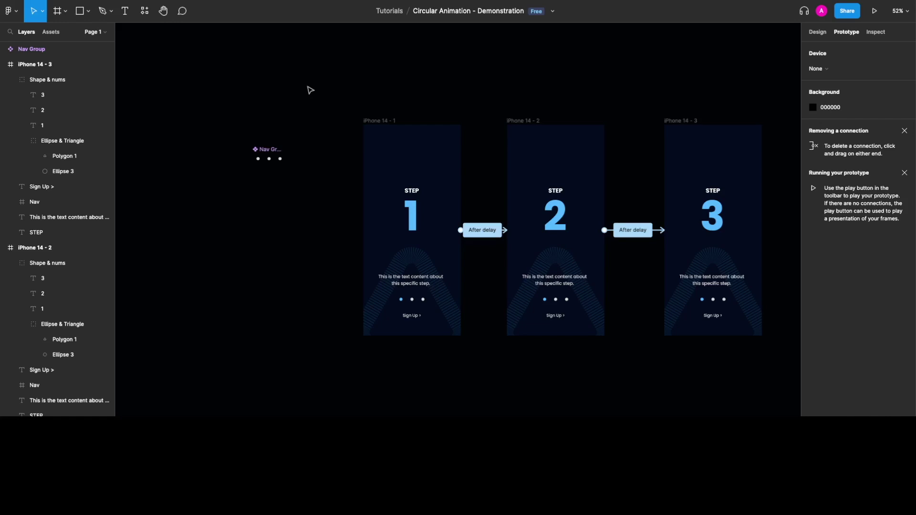
pyautogui.click(258, 160)
pyautogui.scroll(2, 259, 160)
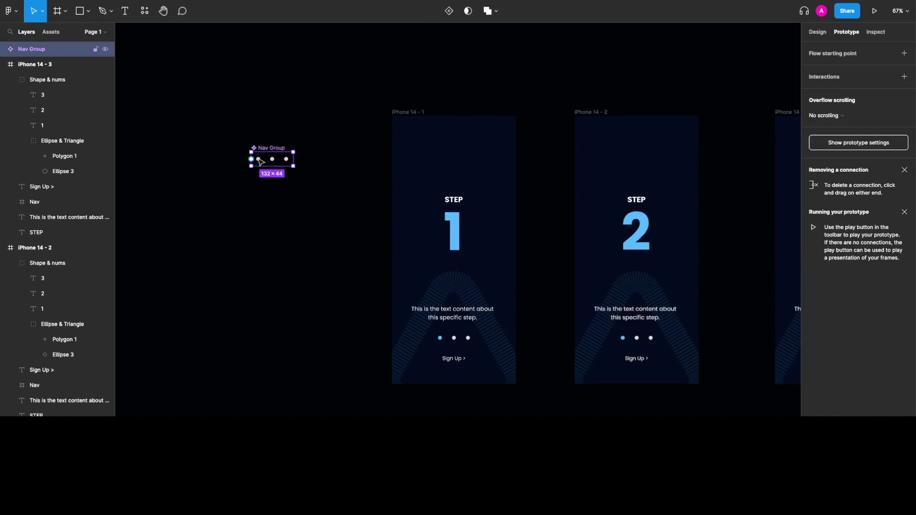
pyautogui.doubleClick(260, 162)
pyautogui.moveTo(266, 160); pyautogui.dragTo(403, 296)
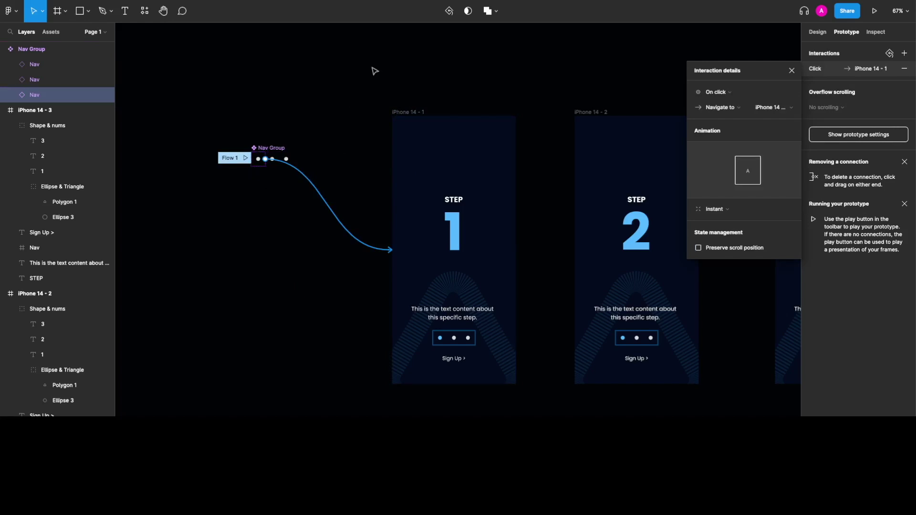
# - Set the first dot's interaction animation to Smart animate with the Gentle spring
pyautogui.click(716, 210)
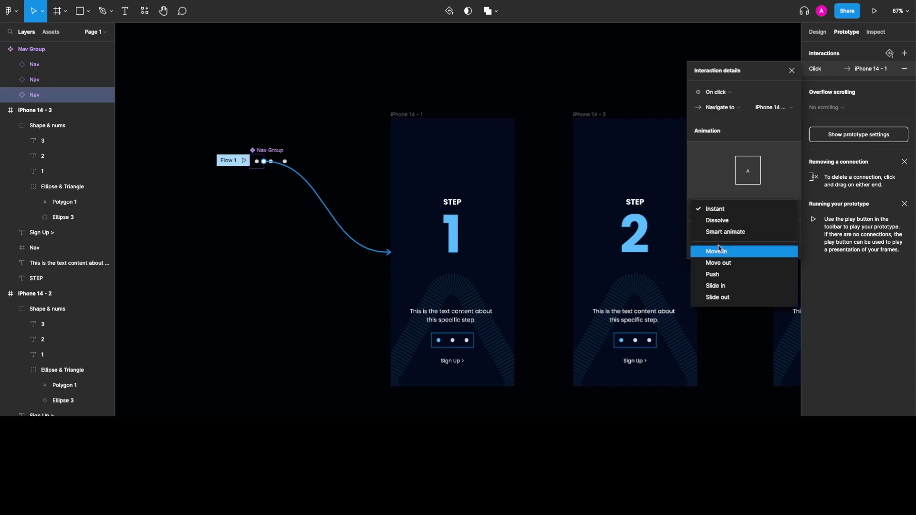
pyautogui.click(724, 232)
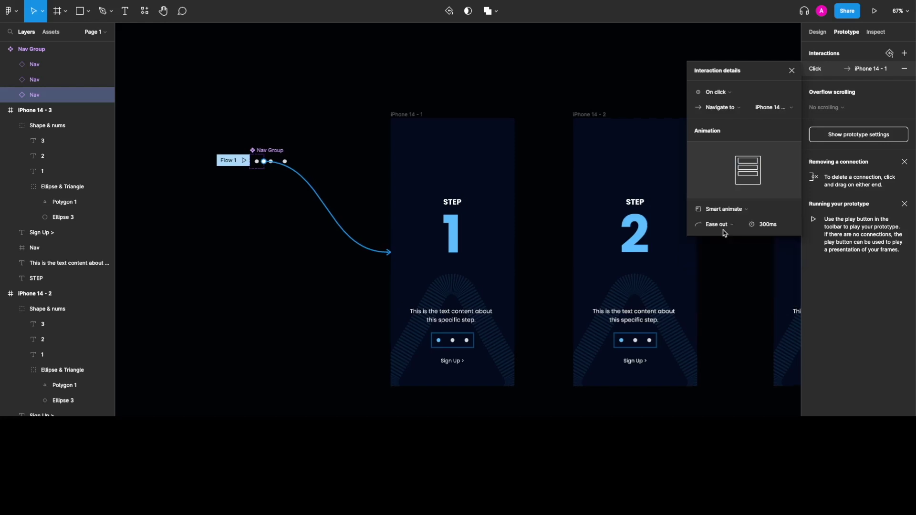
pyautogui.click(729, 225)
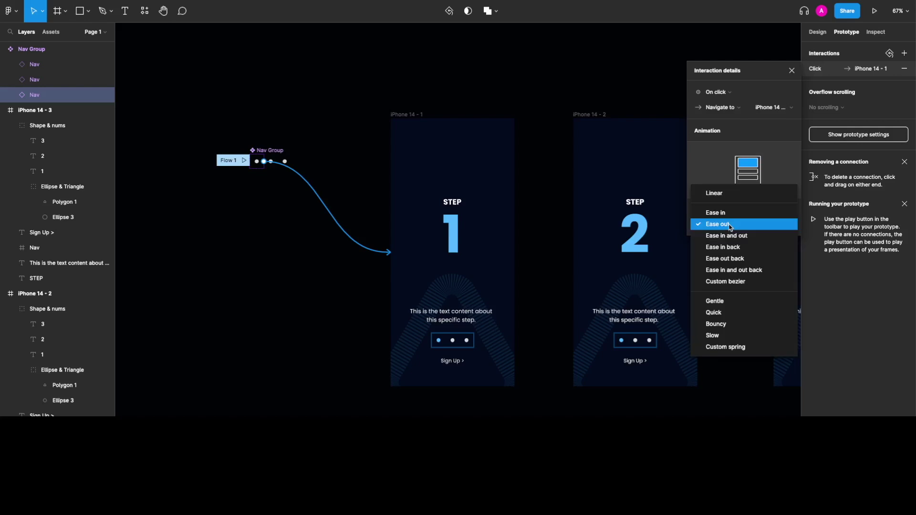
pyautogui.click(724, 301)
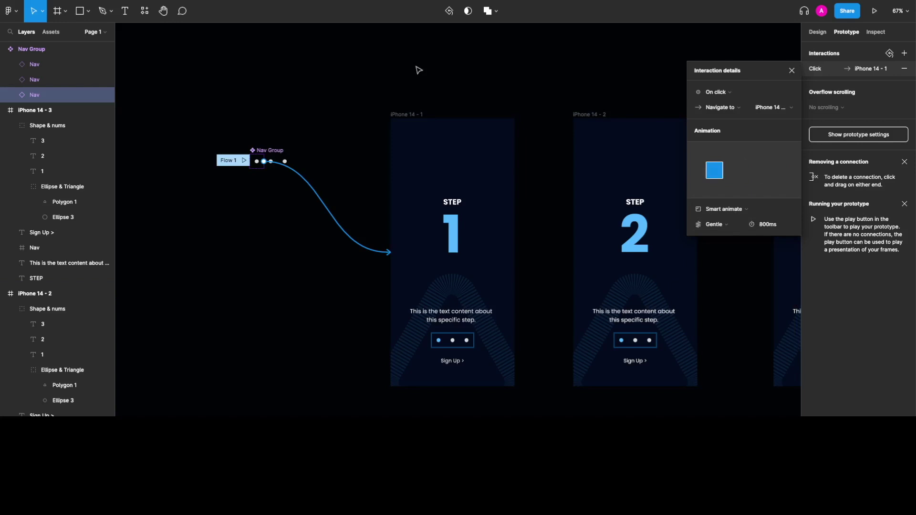
# - Link the Nav Group component's second dot to iPhone 14 - 2 and its third dot to iPhone 14 - 3 with on-click navigation
pyautogui.hscroll(2, 414, 71)
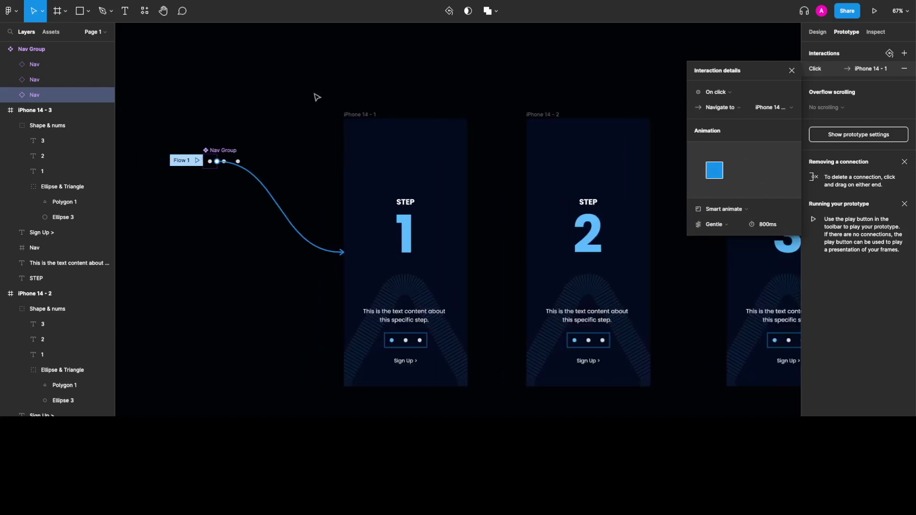
pyautogui.click(224, 163)
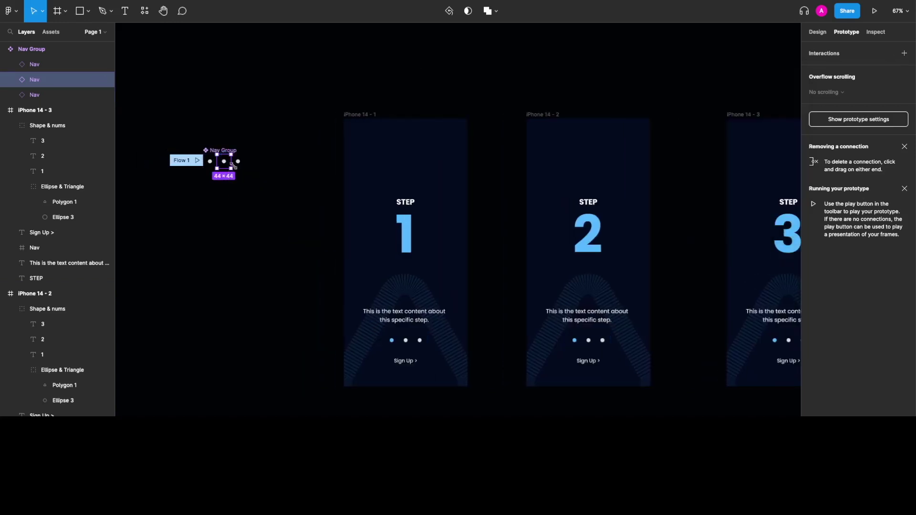
pyautogui.moveTo(246, 161); pyautogui.dragTo(524, 252)
pyautogui.hscroll(1, 339, 68)
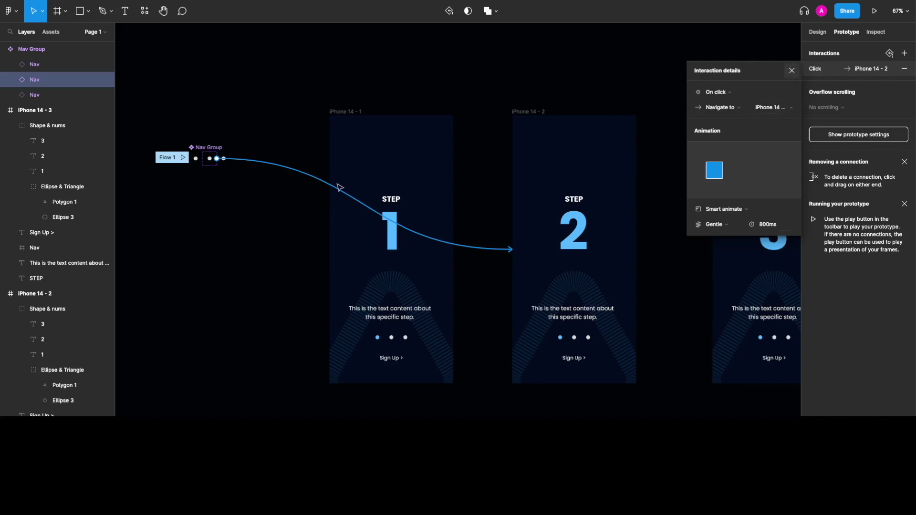
pyautogui.click(791, 71)
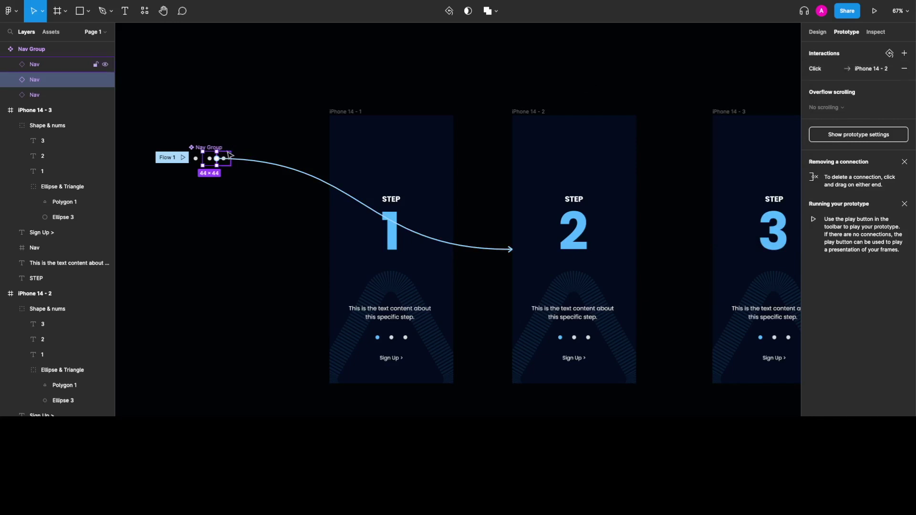
pyautogui.click(224, 158)
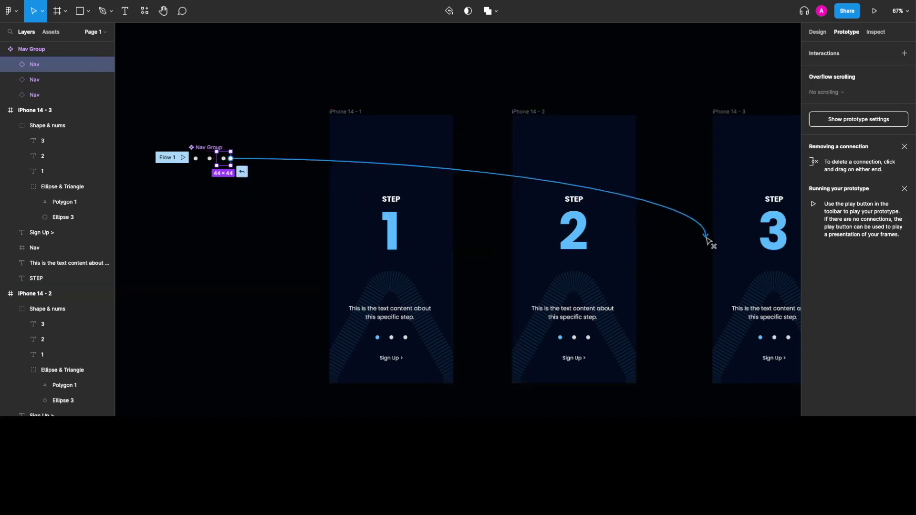
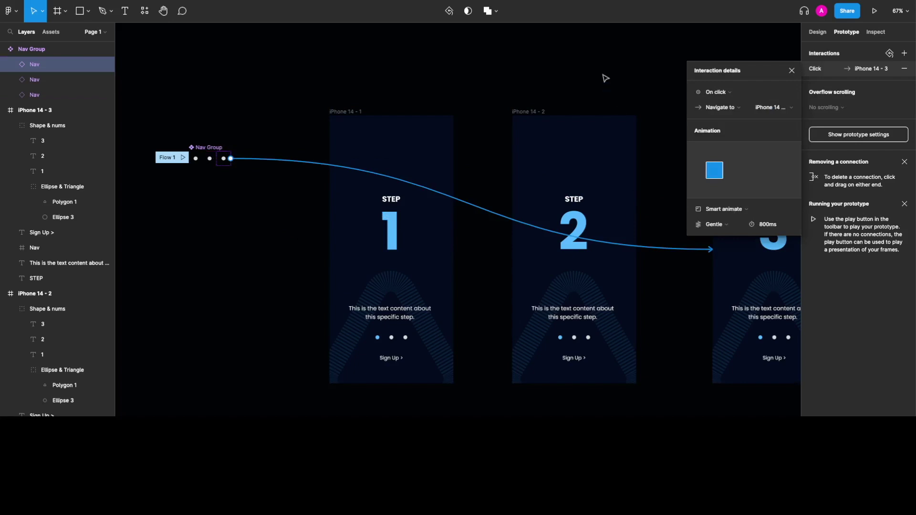
pyautogui.click(792, 71)
# - Delete the old Nav dot frames from iPhone 14 - 1, iPhone 14 - 2 and iPhone 14 - 3
pyautogui.scroll(-3, 407, 85)
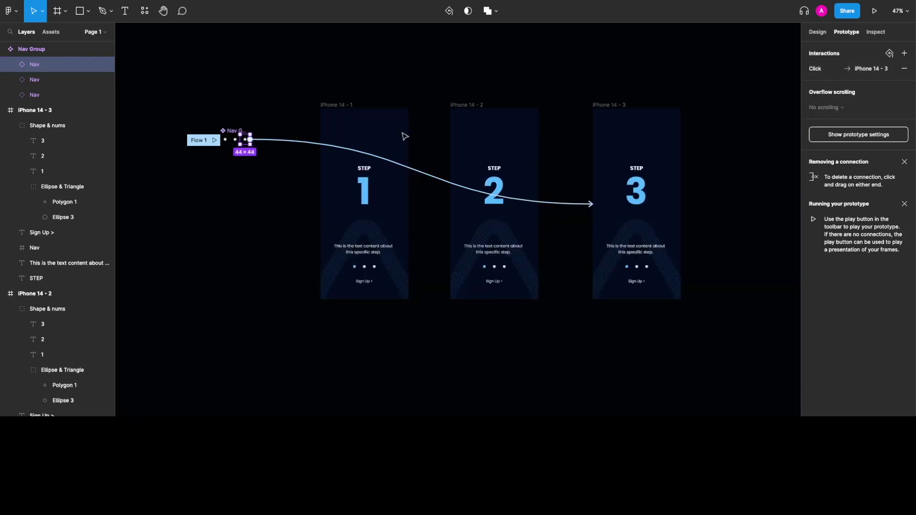
pyautogui.click(361, 270)
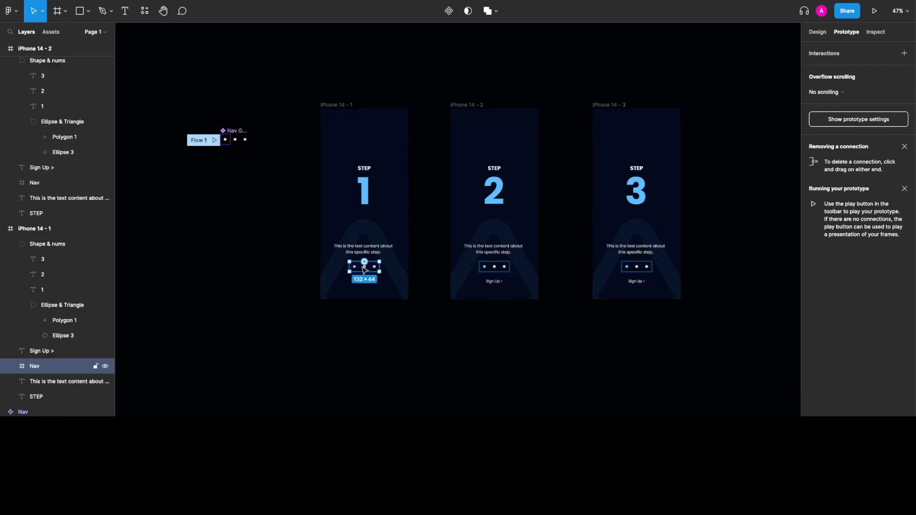
pyautogui.click(817, 32)
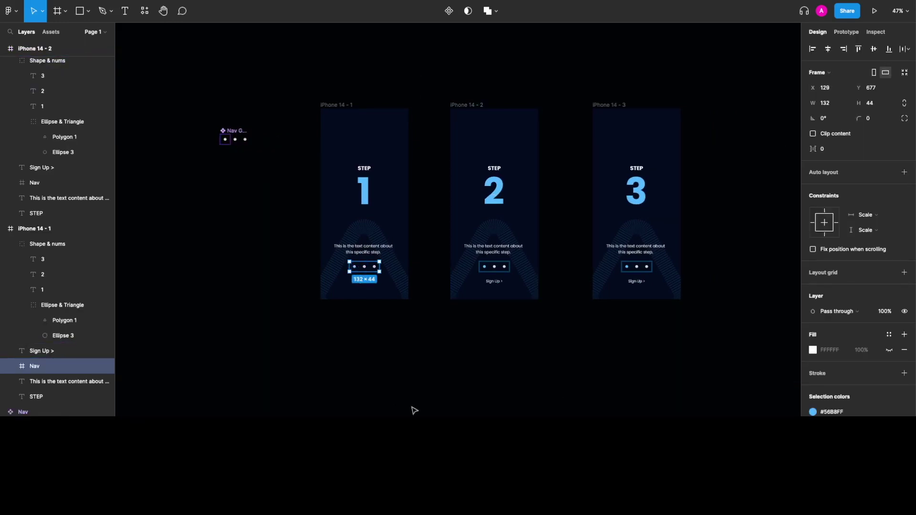
pyautogui.press('Delete')
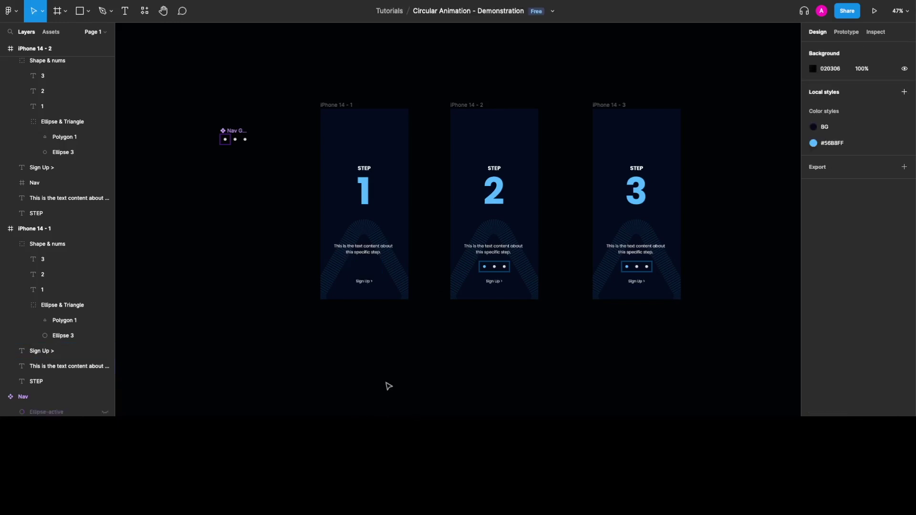
pyautogui.click(523, 282)
pyautogui.press('Delete')
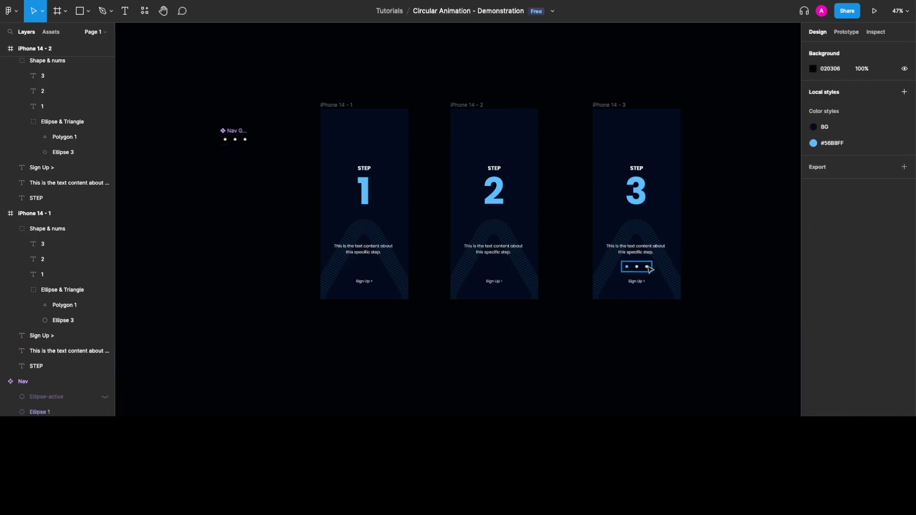
pyautogui.click(649, 269)
pyautogui.press('Delete')
# - Place a Nav Group instance in iPhone 14 - 1 above Sign Up at Y 678 and centre it horizontally in the frame
pyautogui.hscroll(-3, 434, 372)
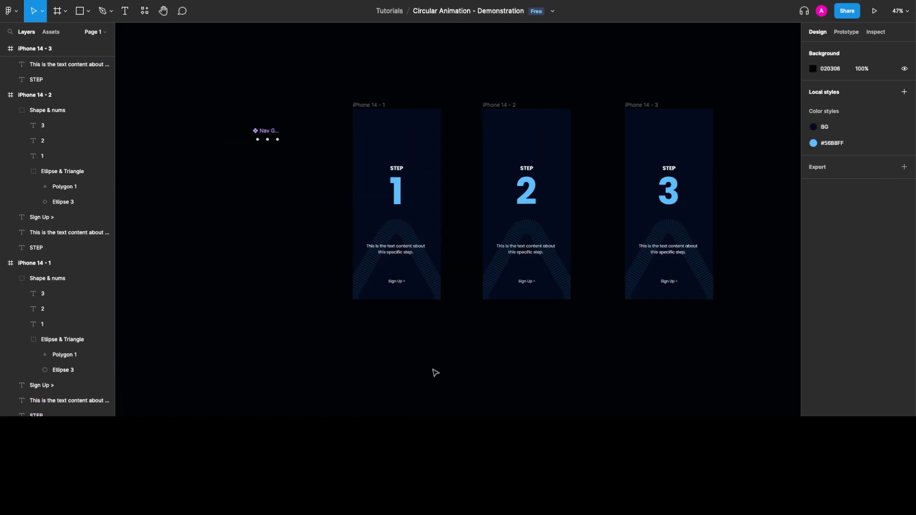
pyautogui.click(51, 32)
pyautogui.moveTo(89, 120); pyautogui.dragTo(420, 274)
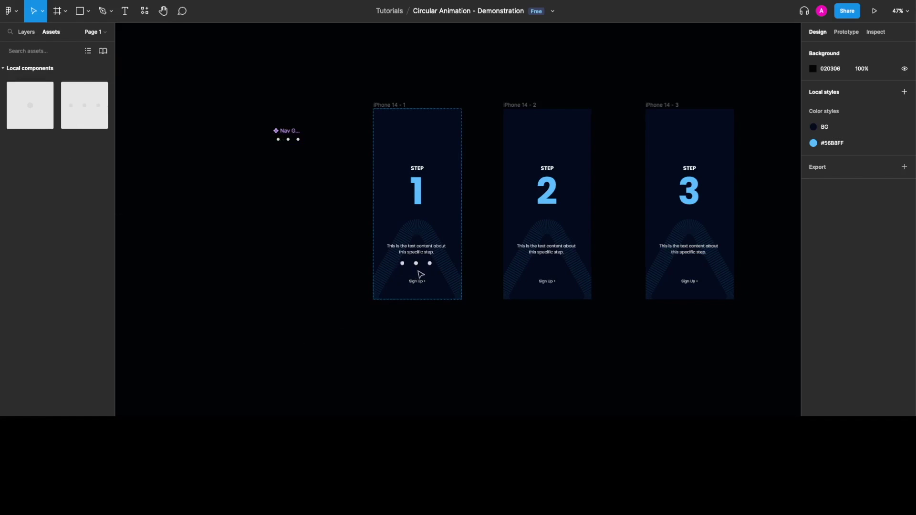
pyautogui.moveTo(471, 337); pyautogui.dragTo(473, 344)
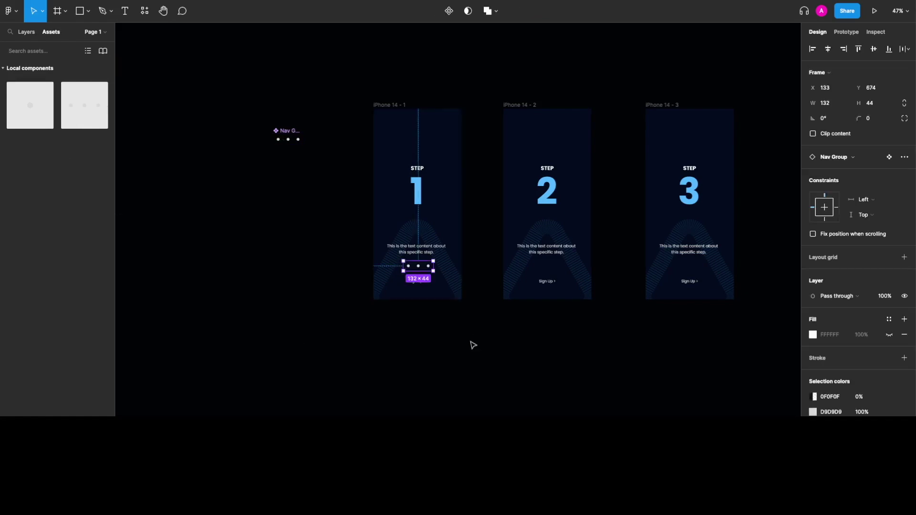
pyautogui.hotkey('shift', 'r')
pyautogui.keyDown('ctrl'); pyautogui.scroll(5, 407, 282); pyautogui.keyUp('ctrl')
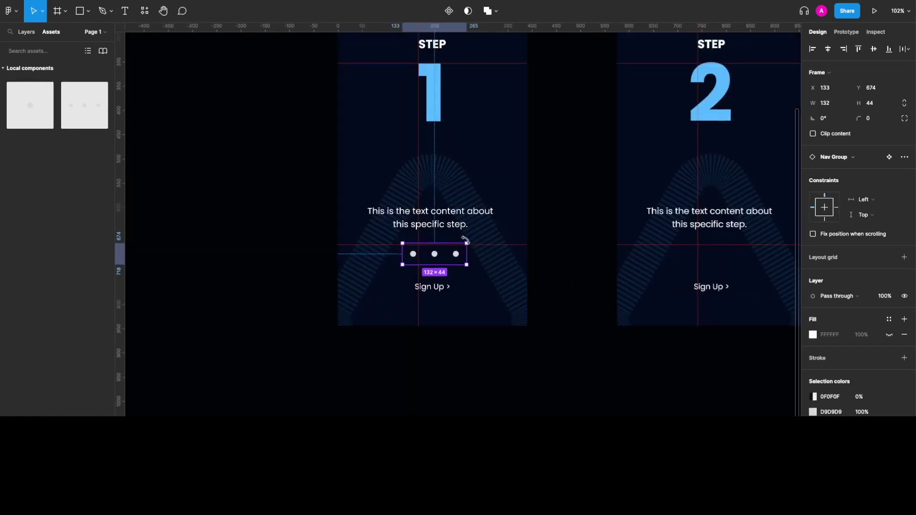
pyautogui.moveTo(435, 260); pyautogui.dragTo(436, 260)
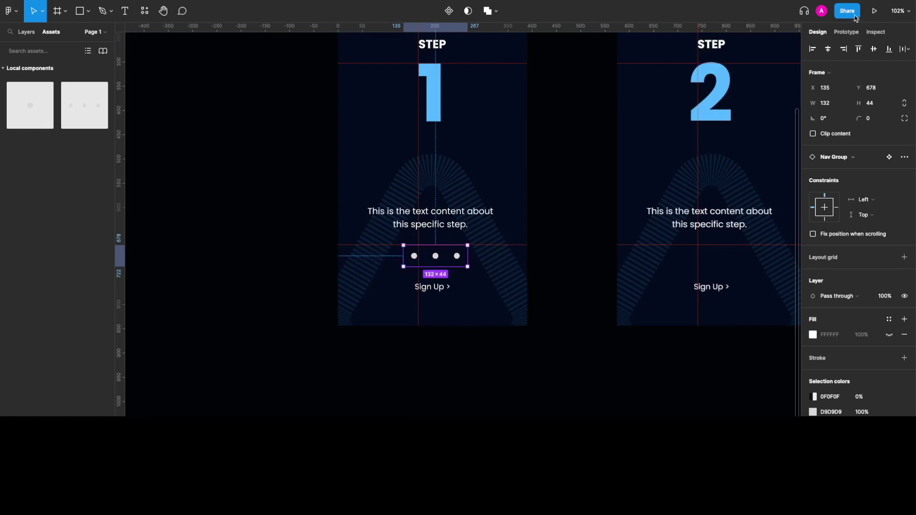
pyautogui.click(828, 49)
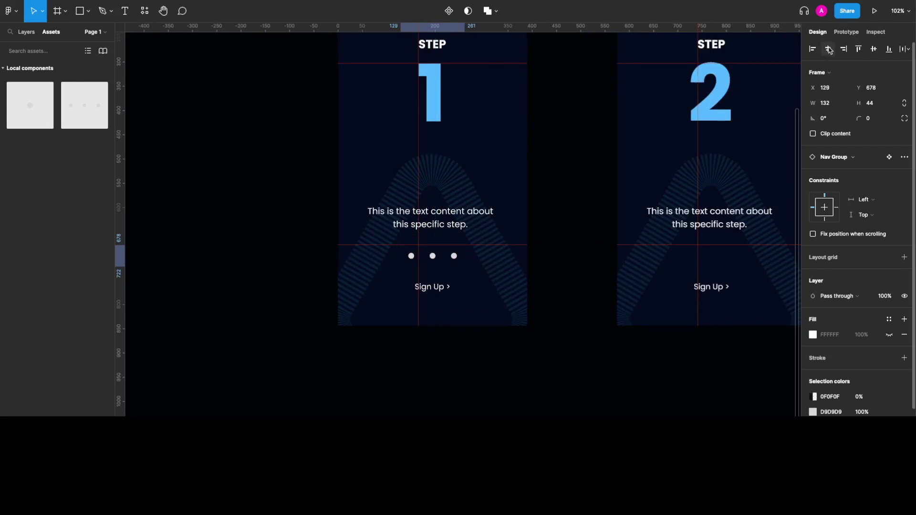
pyautogui.click(468, 412)
# - Copy the Nav Group instance from iPhone 14 - 1 into the same position in iPhone 14 - 2 and iPhone 14 - 3
pyautogui.click(432, 256)
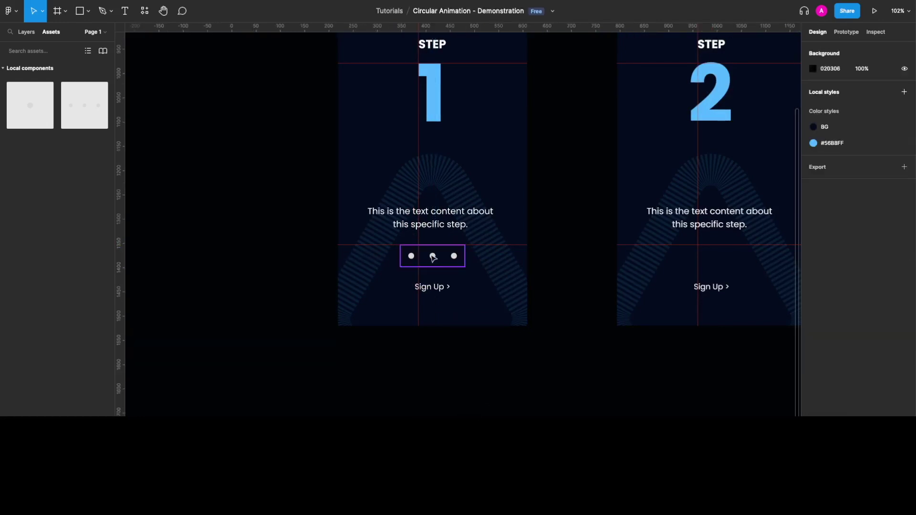
pyautogui.hotkey('shift', 'r')
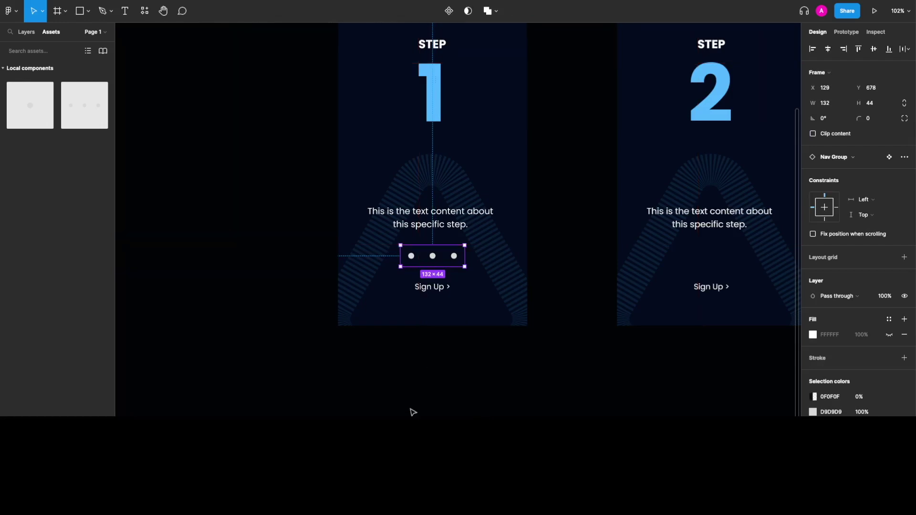
pyautogui.scroll(-5, 471, 392)
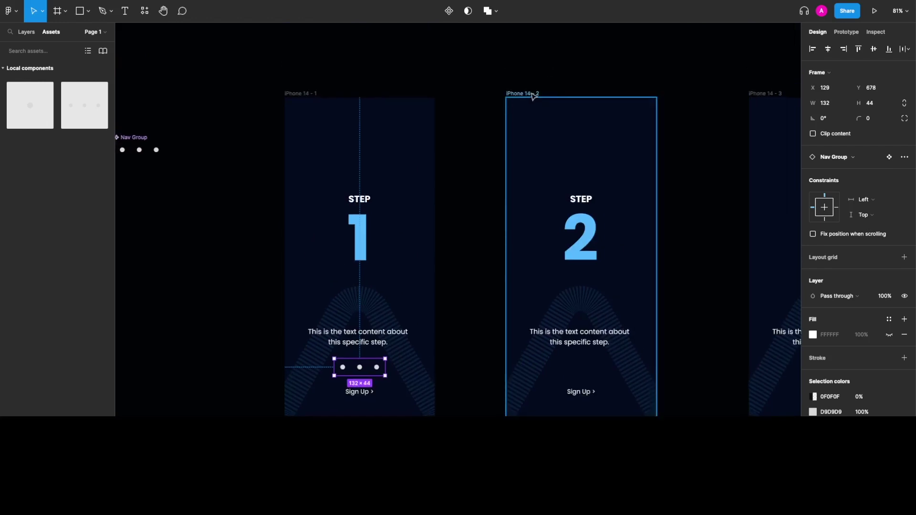
pyautogui.click(534, 94)
pyautogui.hotkey('ctrl', 'v')
pyautogui.hscroll(5, 532, 94)
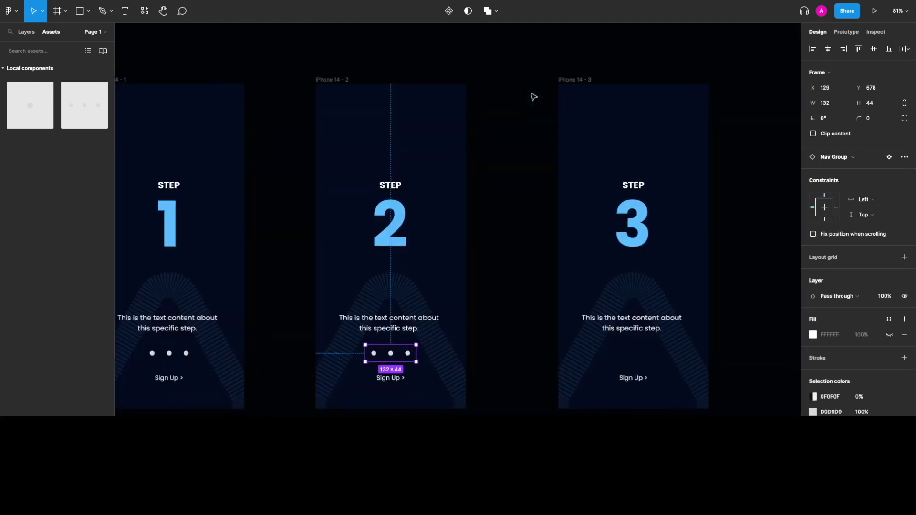
pyautogui.click(584, 80)
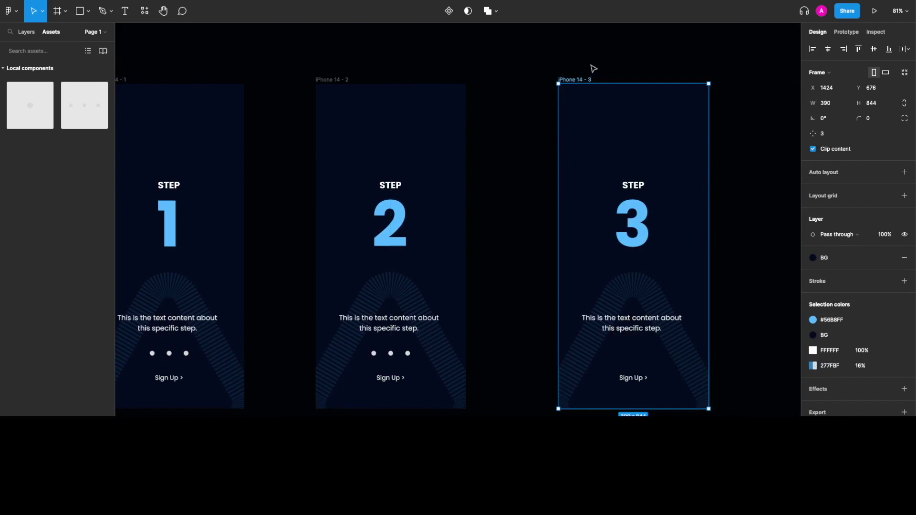
pyautogui.hotkey('ctrl', 'v')
pyautogui.click(513, 206)
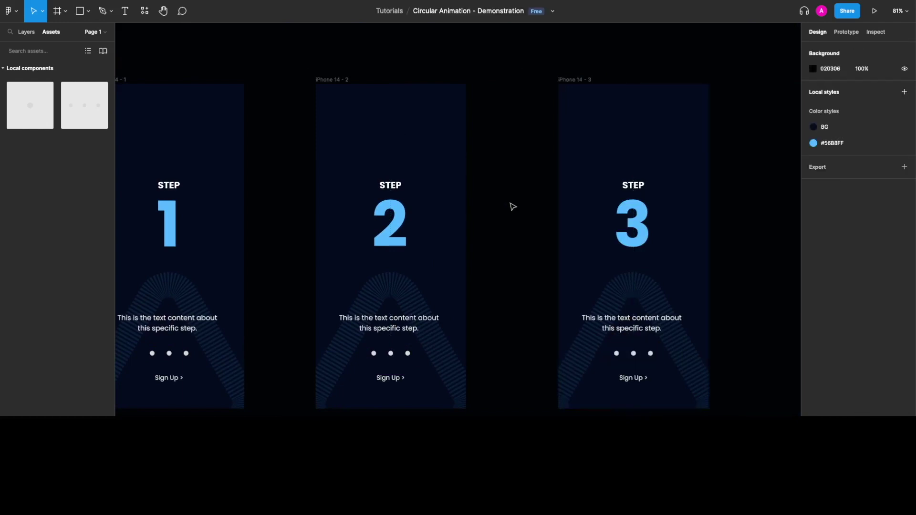
# - Turn on the Active? property of the first nav dot in iPhone 14 - 1
pyautogui.hscroll(-5, 467, 257)
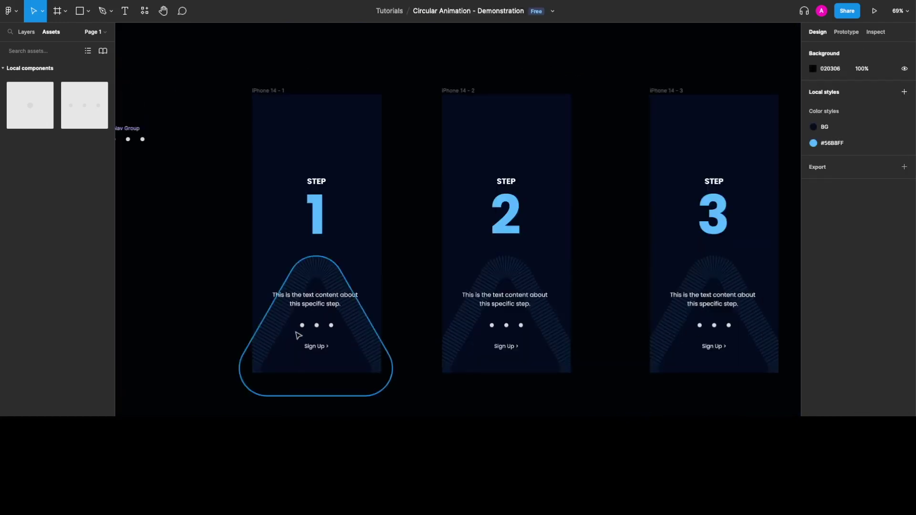
pyautogui.scroll(3, 286, 331)
pyautogui.click(305, 324)
pyautogui.doubleClick(305, 324)
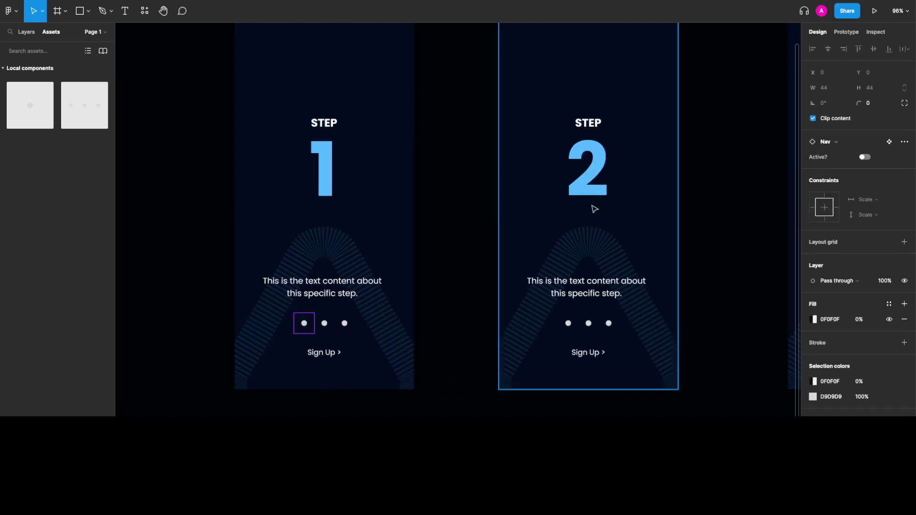
pyautogui.click(865, 158)
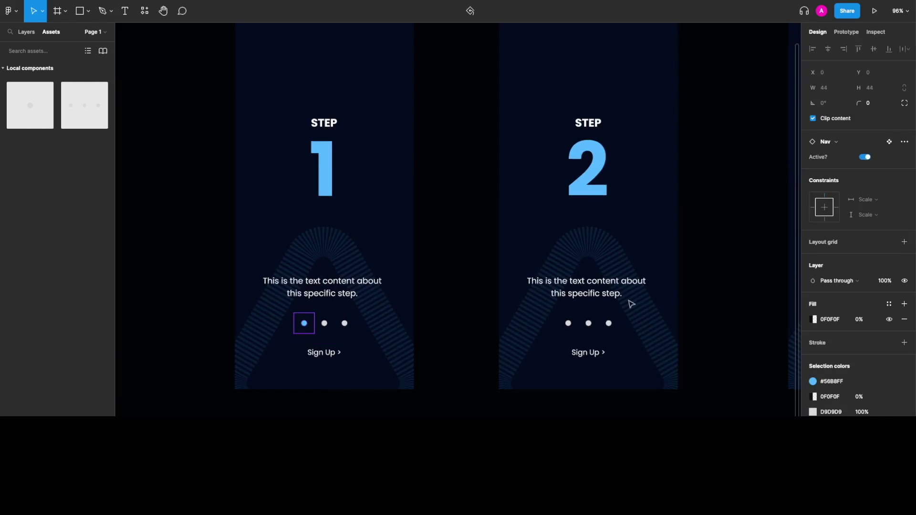
# - Turn on the Active? property of the second nav dot in iPhone 14 - 2
pyautogui.click(593, 327)
pyautogui.click(590, 324)
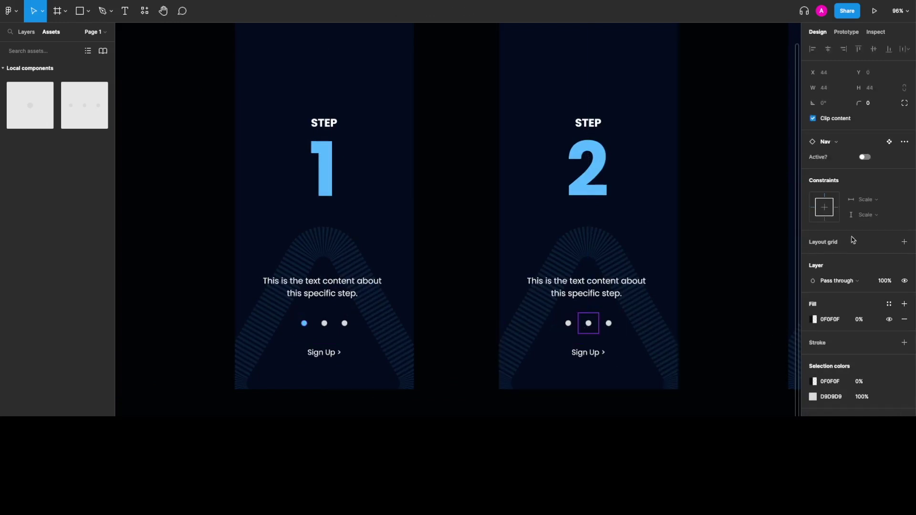
pyautogui.click(865, 157)
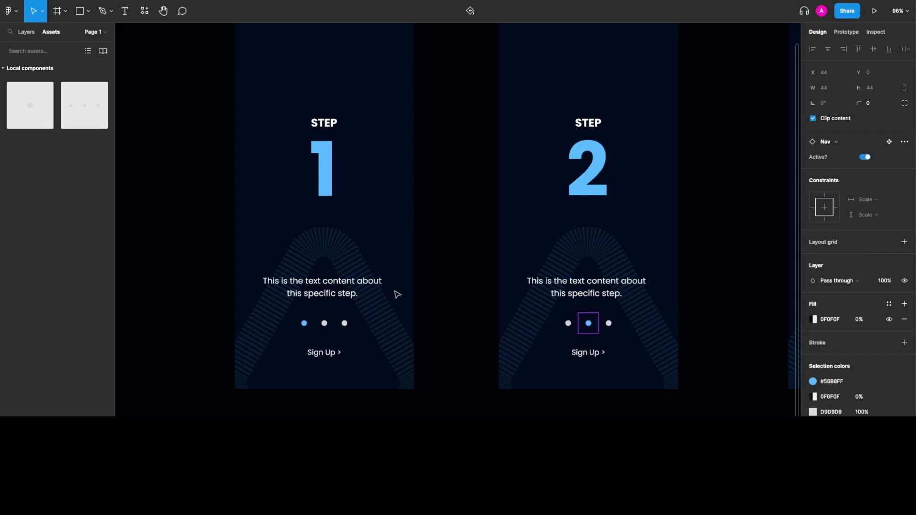
# - Turn on the Active? property of the third nav dot in iPhone 14 - 3 and clear the selection
pyautogui.hscroll(6, 397, 295)
pyautogui.hscroll(4, 396, 296)
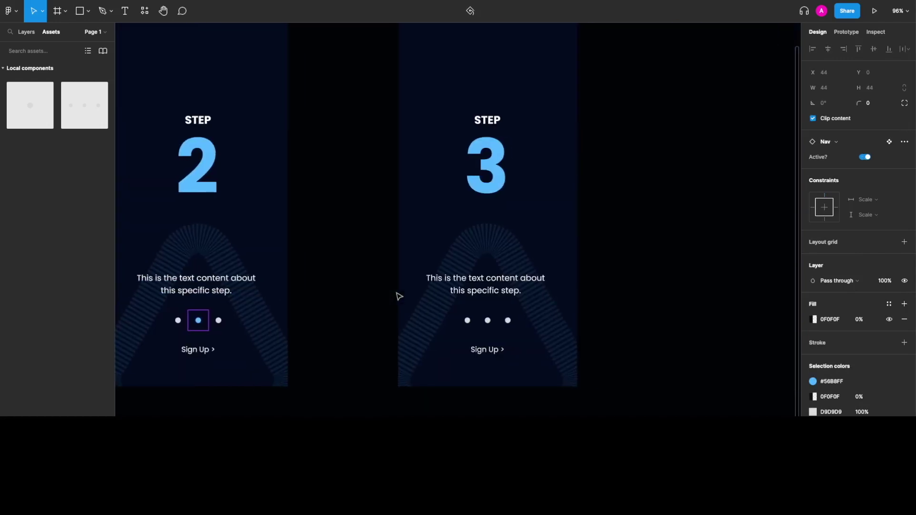
pyautogui.click(493, 325)
pyautogui.doubleClick(509, 322)
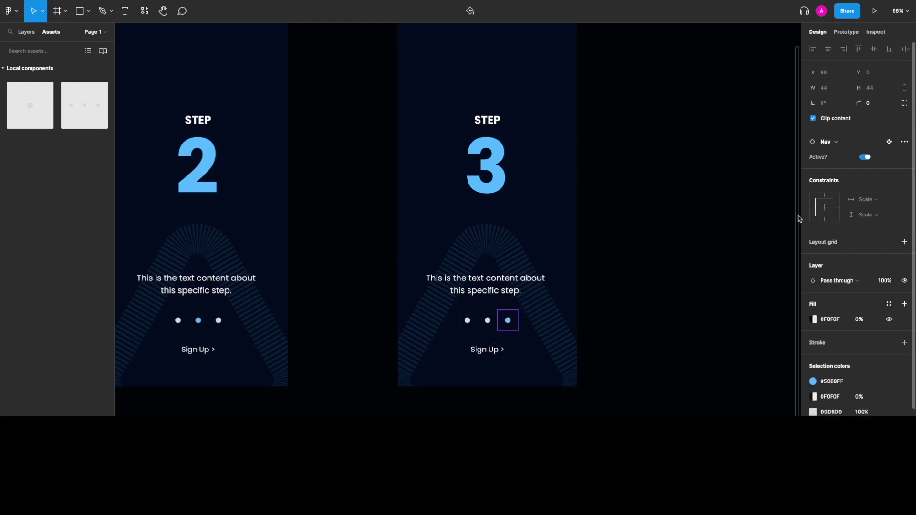
pyautogui.click(687, 274)
# - Set the destination of iPhone 14 - 3's after-delay interaction to iPhone 14 - 1, keeping the Navigate to action
pyautogui.scroll(-5, 681, 286)
pyautogui.scroll(-1, 687, 274)
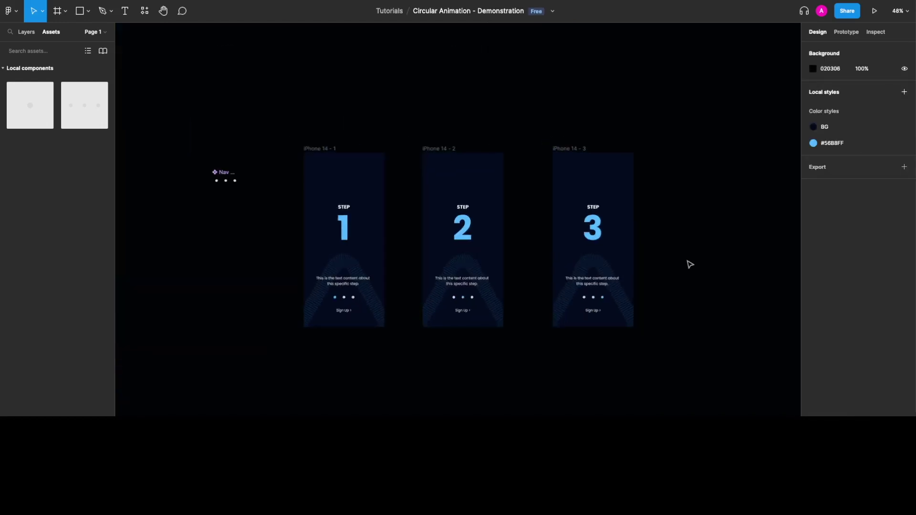
pyautogui.hotkey('shift', 'e')
pyautogui.hscroll(3, 430, 110)
pyautogui.click(491, 119)
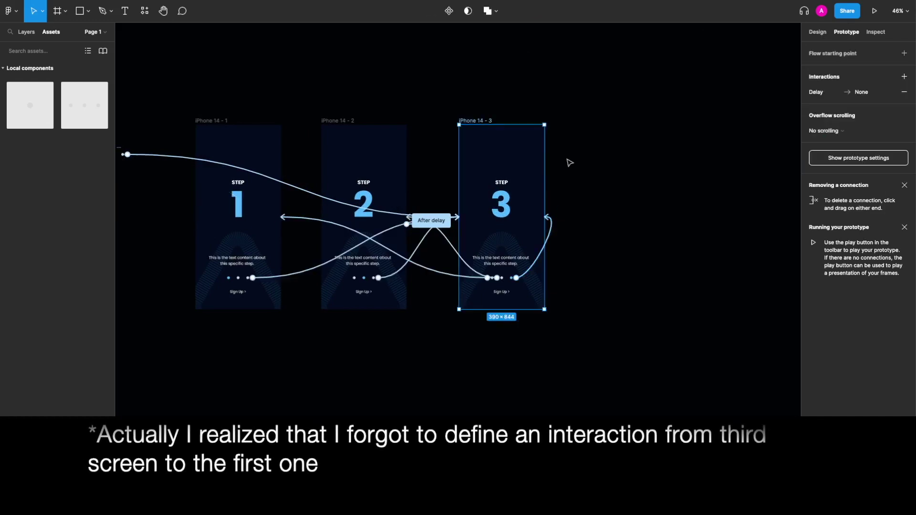
pyautogui.click(830, 92)
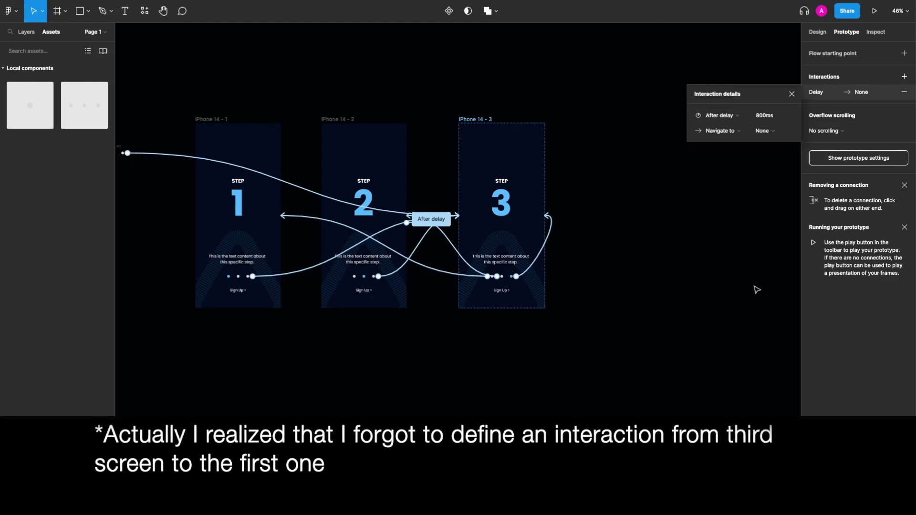
pyautogui.click(773, 132)
pyautogui.click(785, 131)
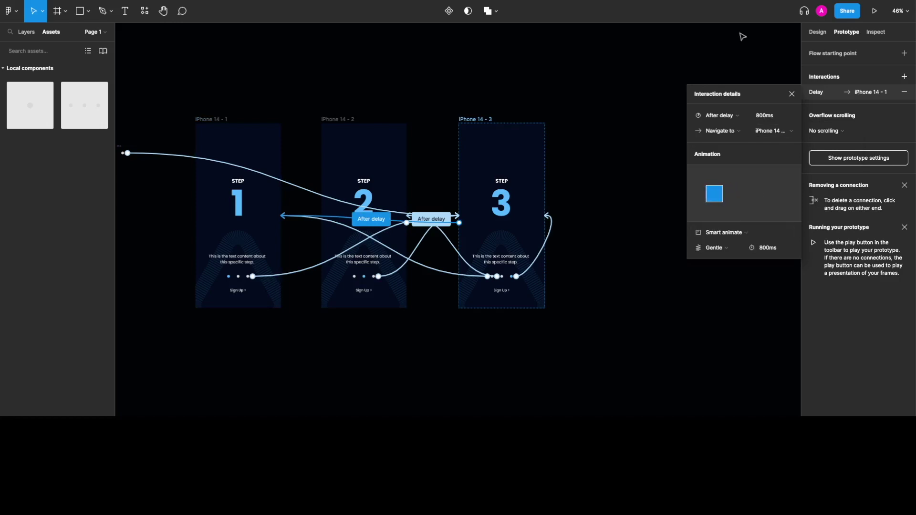
pyautogui.click(792, 95)
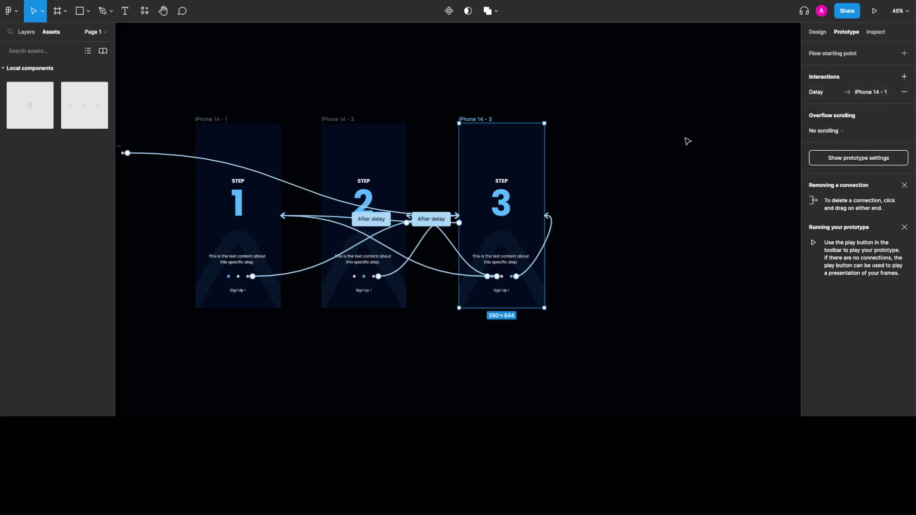
# - Run the prototype in presentation view and test jumping to step 2 with the second navigation dot
pyautogui.hotkey('ctrl', 'alt', 'Return')
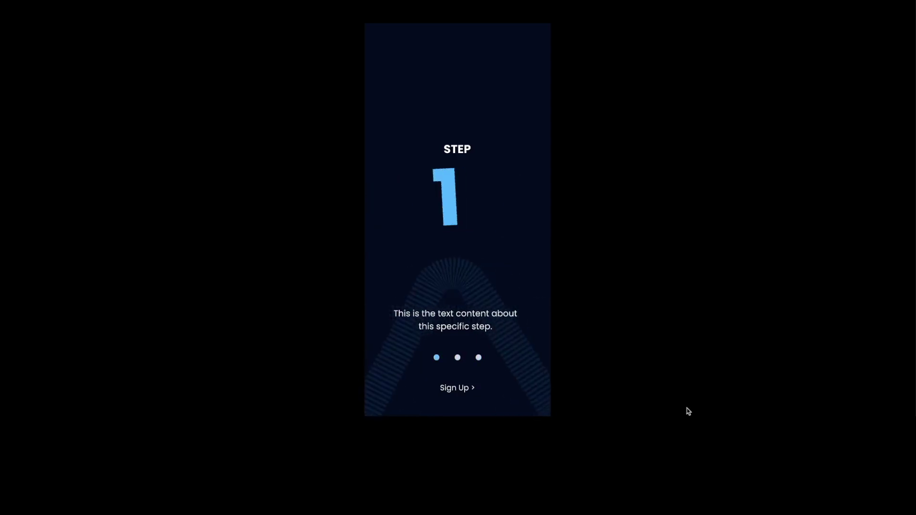
pyautogui.click(458, 357)
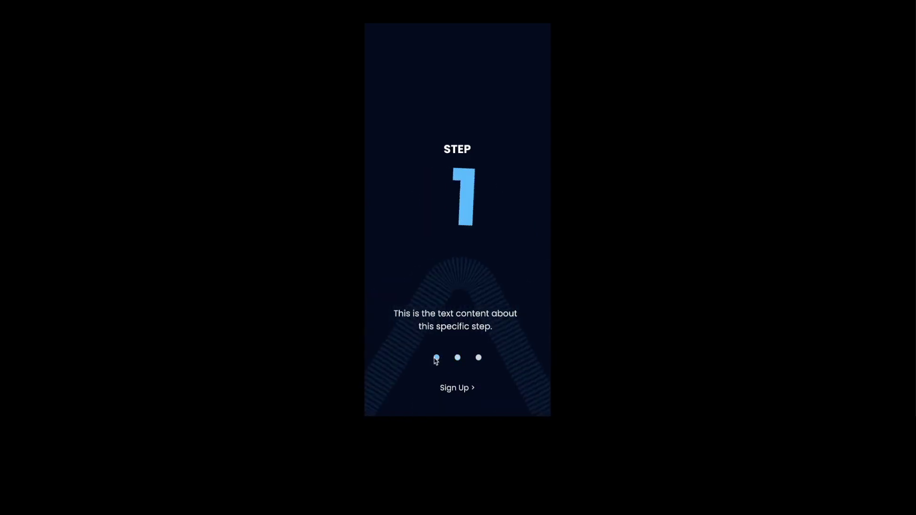
pyautogui.click(458, 358)
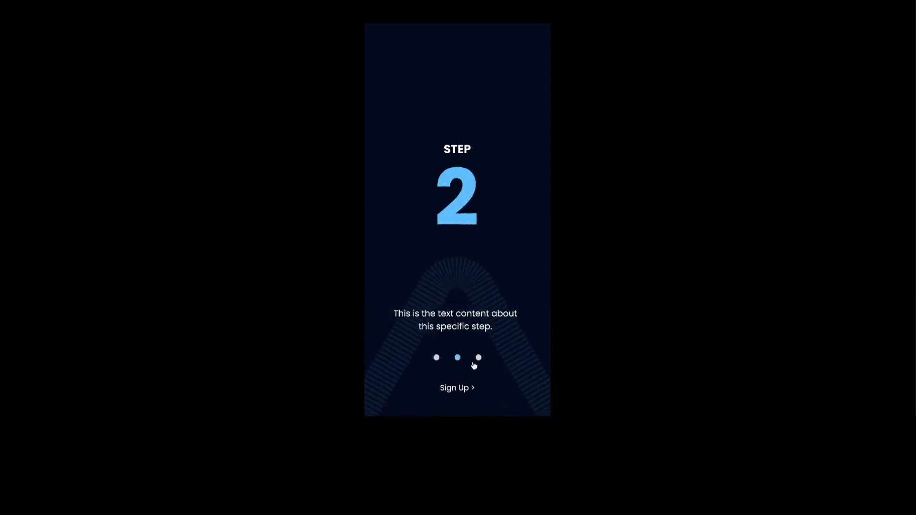